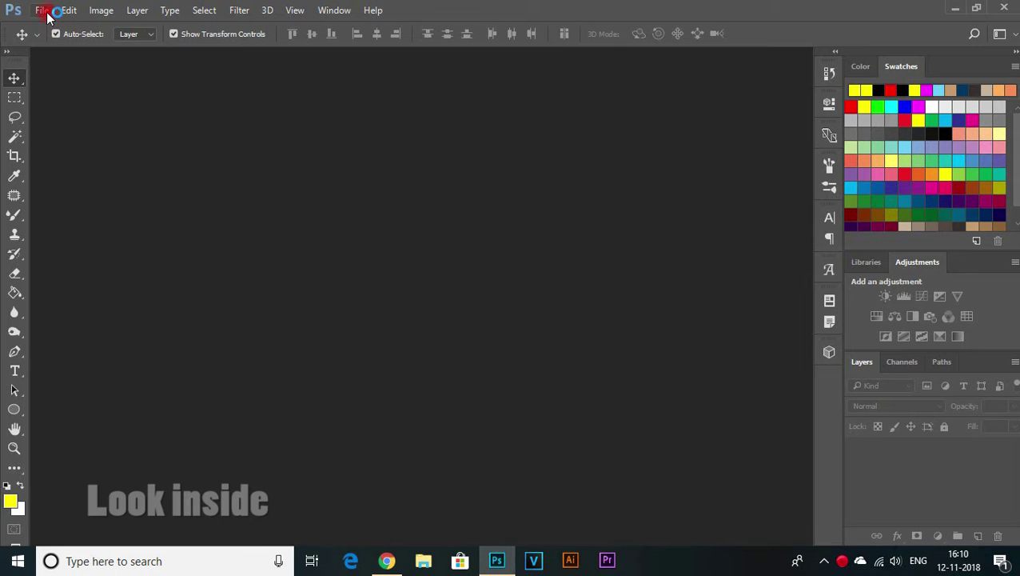
Open the JPEG photo of the woman in blue sunglasses through Camera Raw as a document.
click(41, 10)
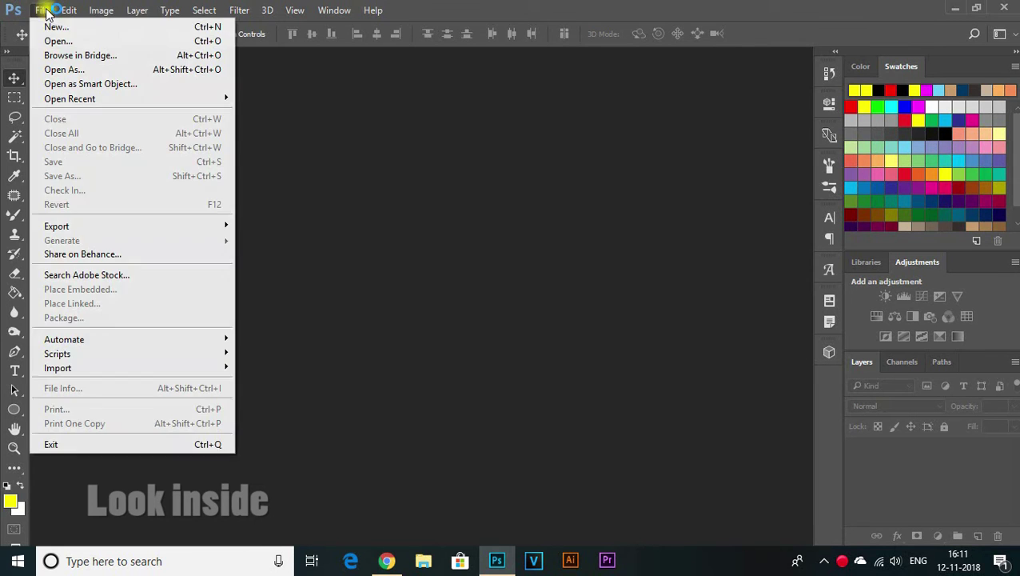
click(71, 42)
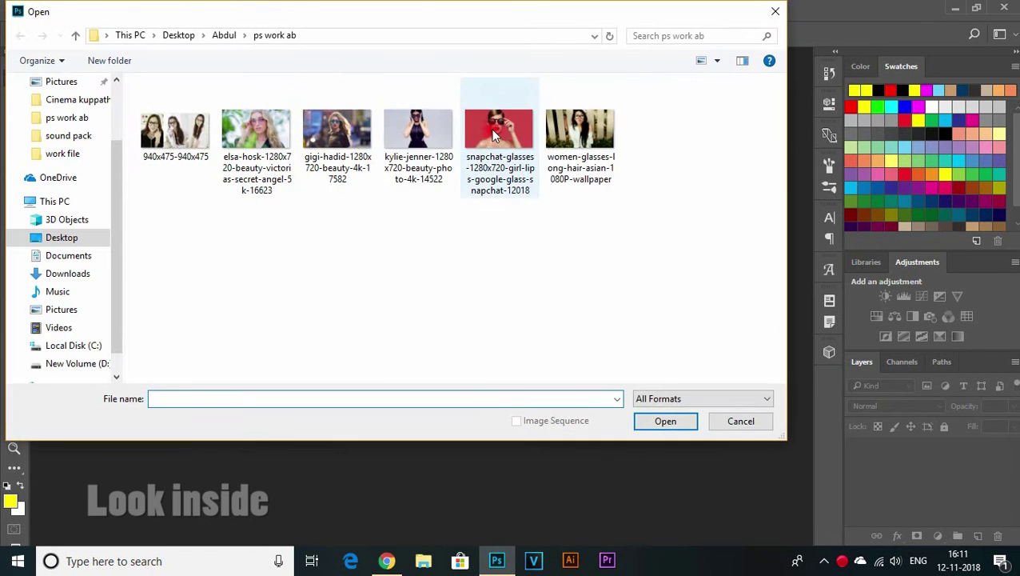
click(332, 140)
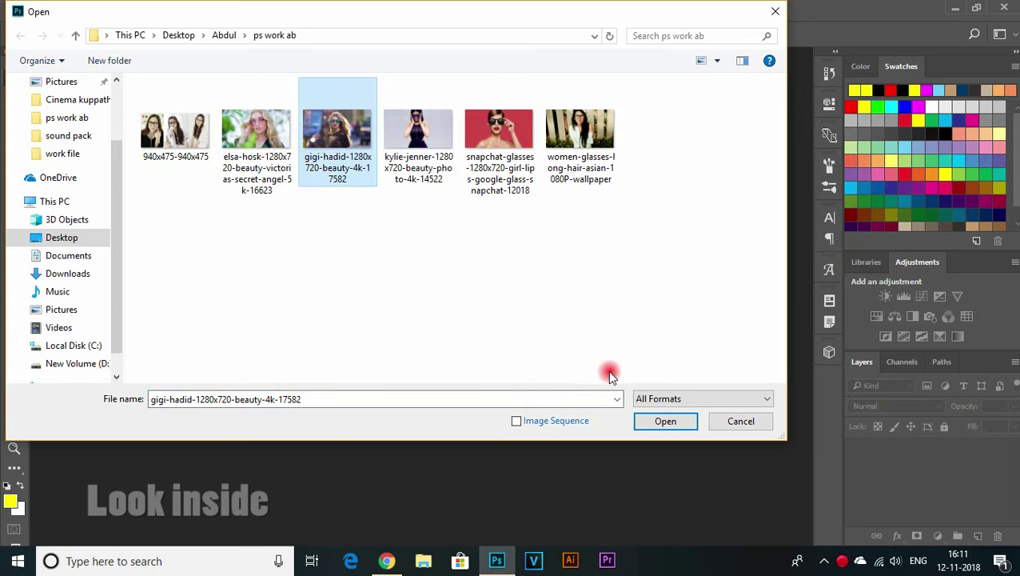
click(652, 424)
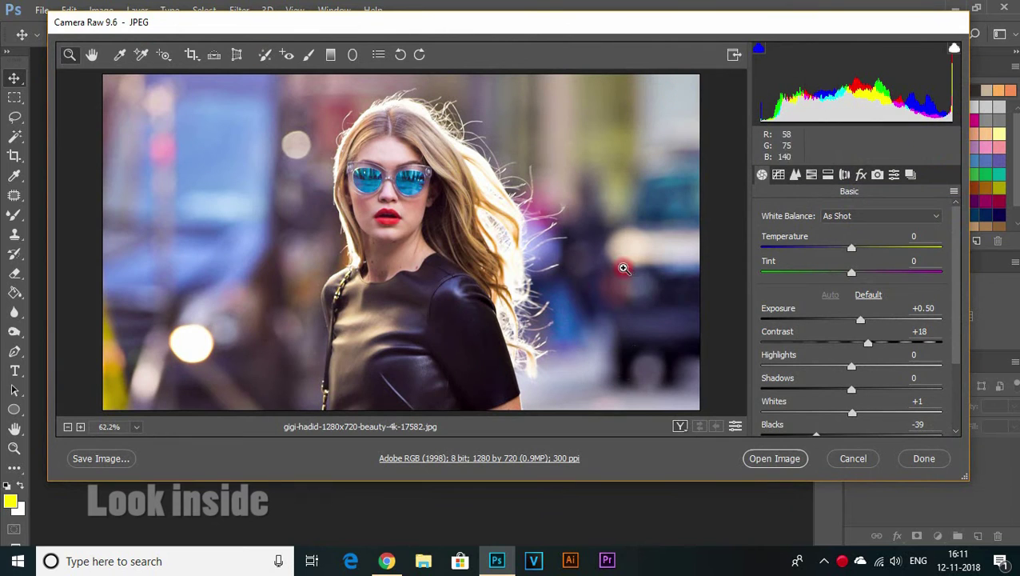
click(774, 460)
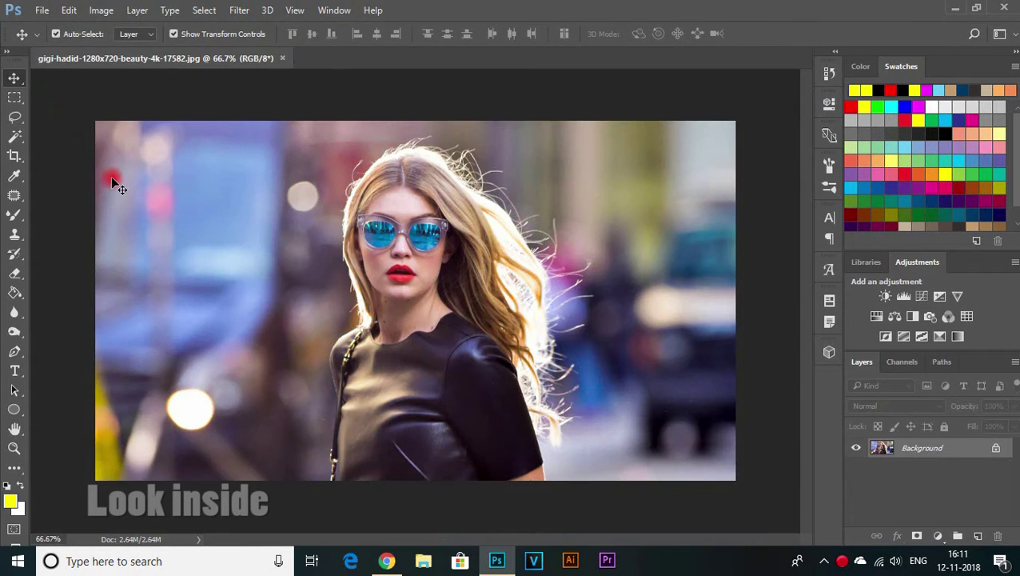
Zoom to 400% and centre the view on both sunglasses lenses.
key(ctrl+plus)
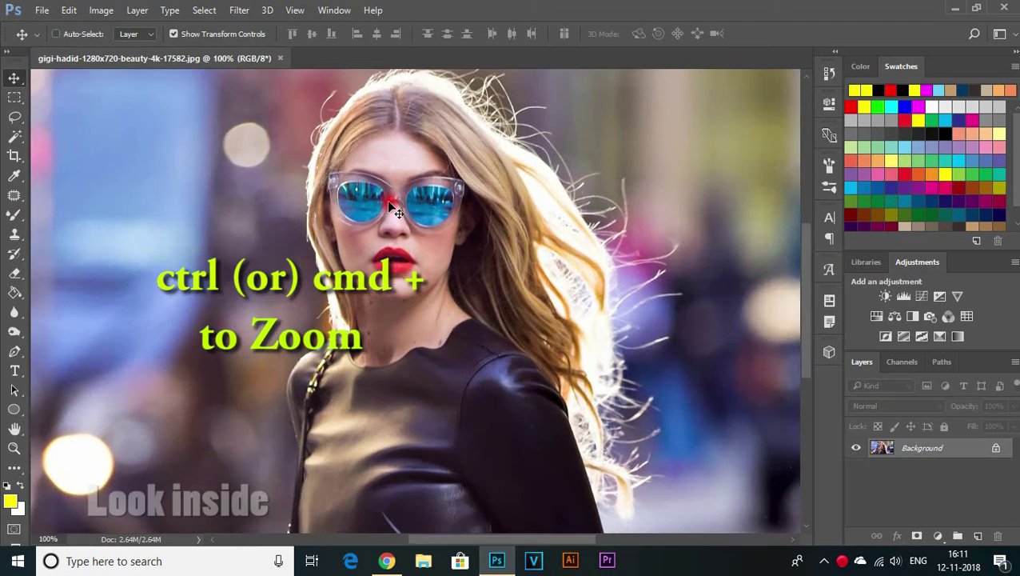
key(ctrl+plus)
drag(406, 178, 426, 318)
key(ctrl+plus)
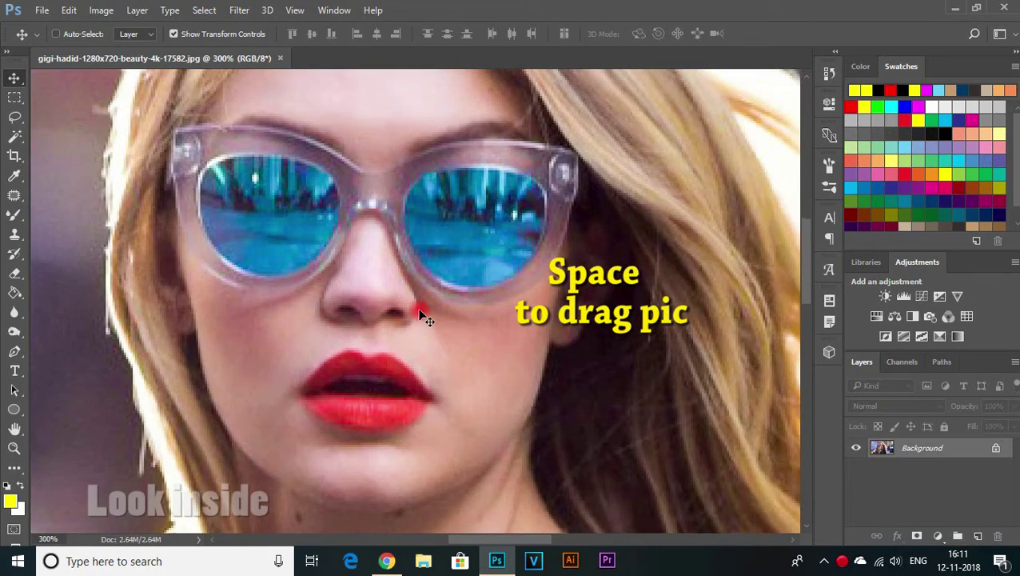
drag(406, 224, 406, 277)
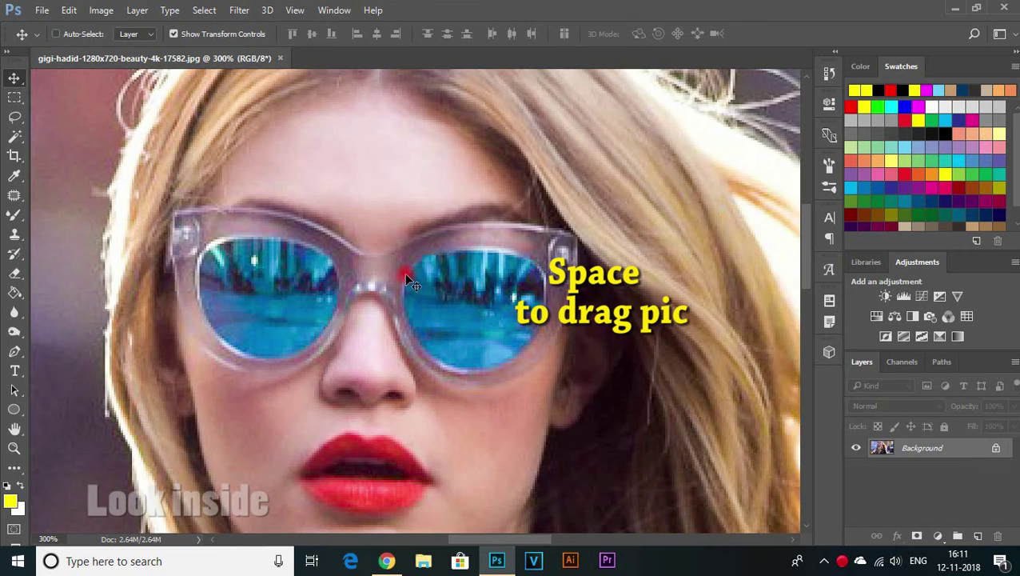
key(ctrl+plus)
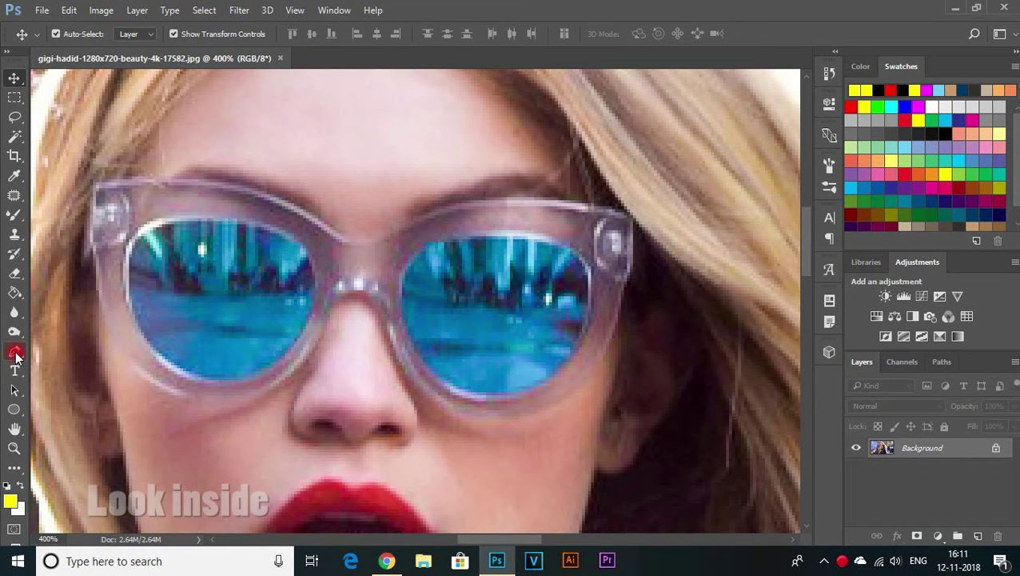
Start a Pen path along the top rim of the left lens.
click(15, 353)
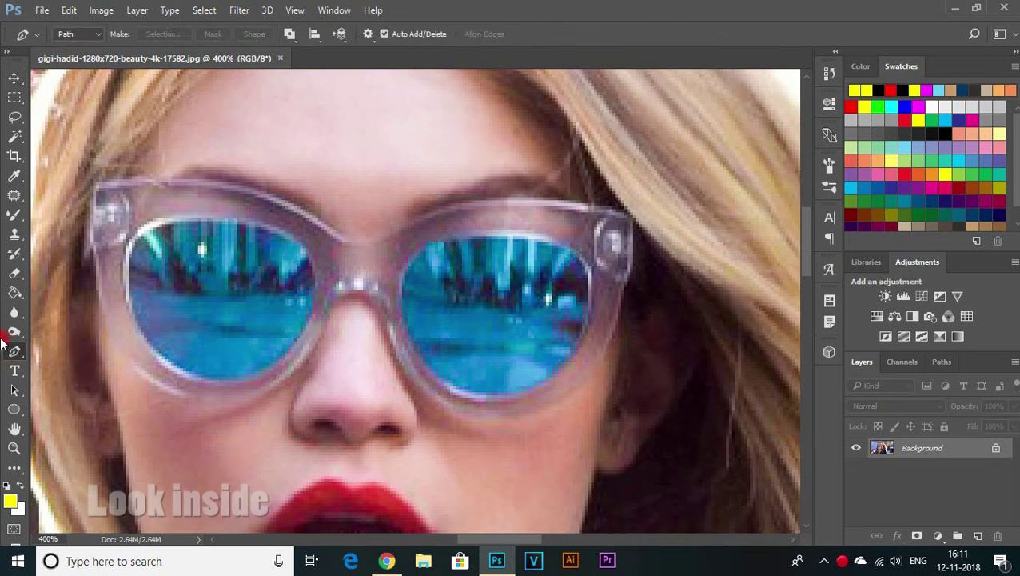
drag(125, 286, 128, 270)
click(148, 227)
click(163, 224)
click(179, 221)
click(200, 218)
click(222, 219)
click(244, 221)
click(284, 236)
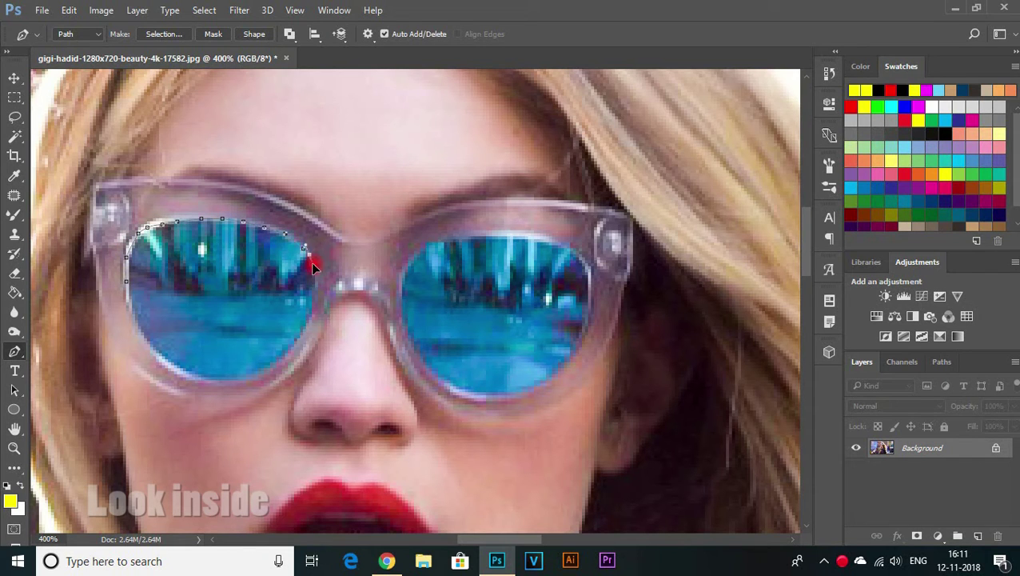
Trace the path down the right, lower and left rim, closing it around the left lens.
click(315, 292)
click(314, 309)
click(313, 314)
click(303, 330)
click(296, 339)
click(285, 353)
click(269, 369)
click(237, 379)
click(213, 380)
click(188, 370)
click(164, 356)
click(144, 335)
click(132, 317)
click(129, 304)
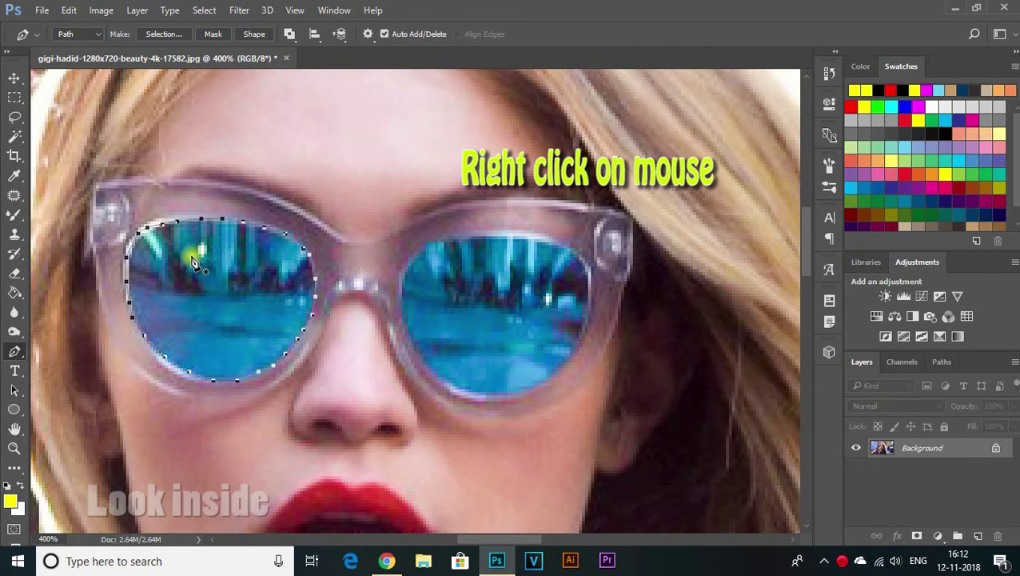
Convert the left lens path into a selection feathered by 1 pixel.
right_click(192, 260)
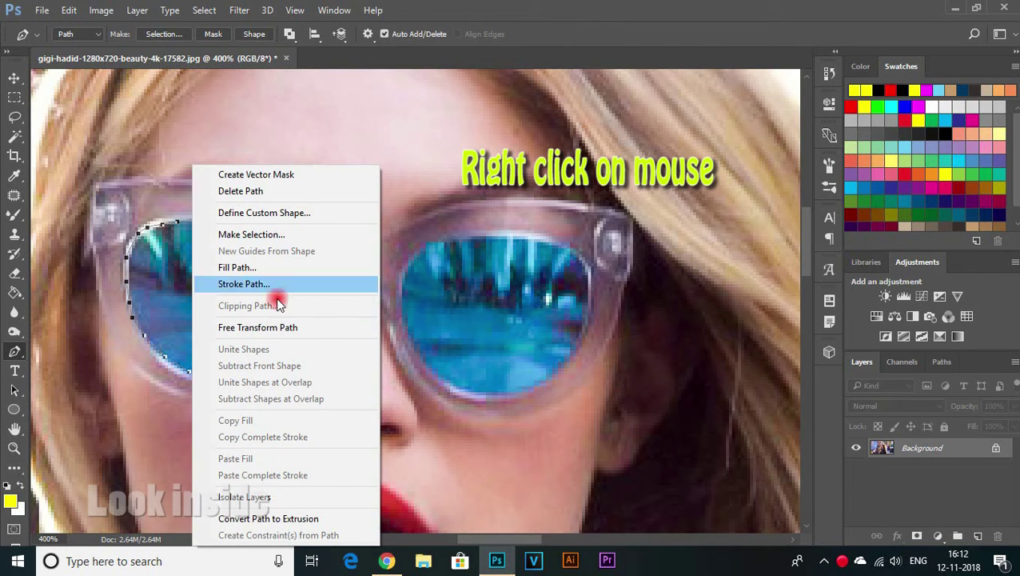
click(251, 234)
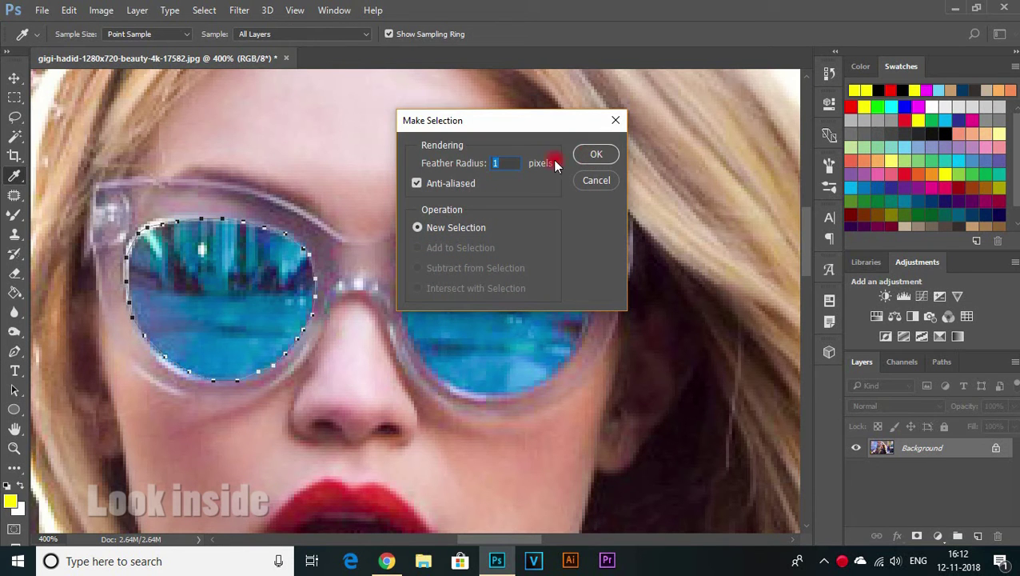
click(498, 164)
click(600, 156)
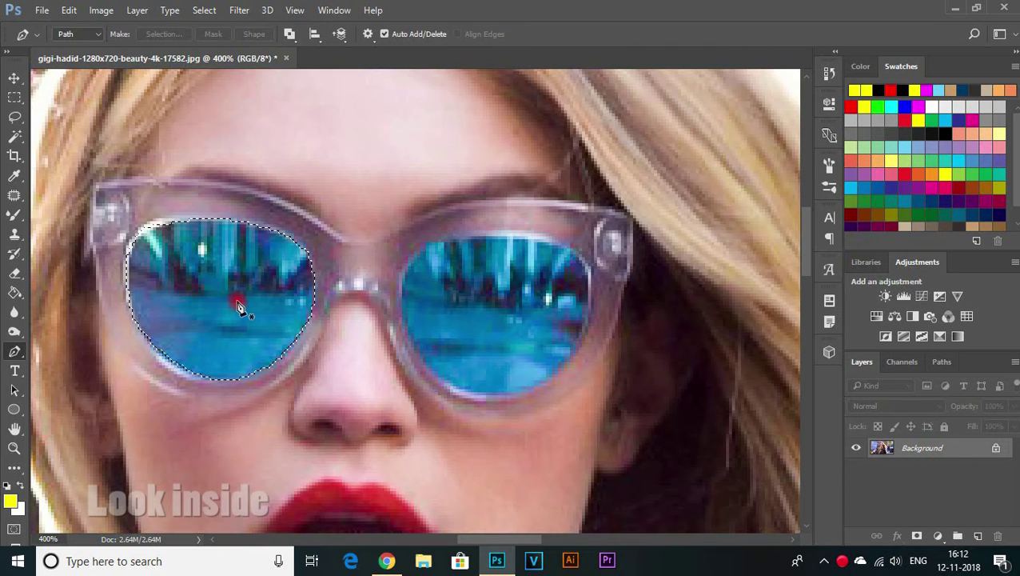
Copy the selected left lens to a new layer named 'Left' and select it.
key(ctrl+j)
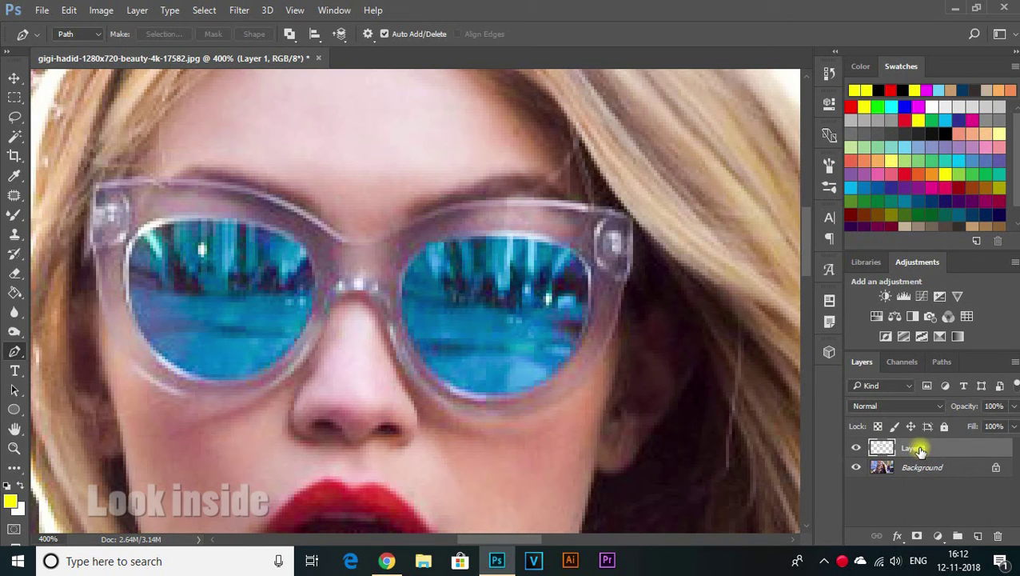
ctrl+click(871, 452)
text(Left)
click(963, 509)
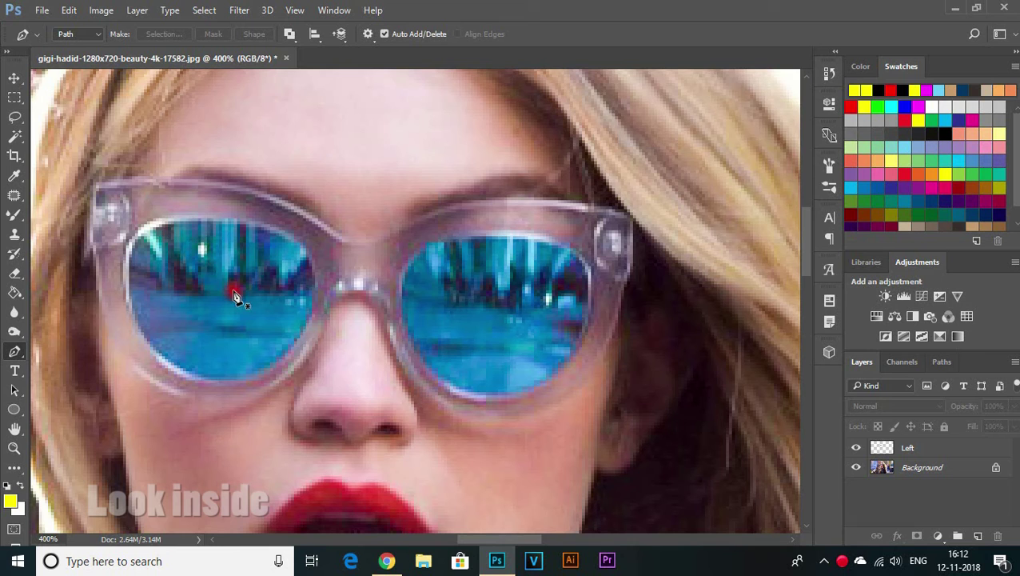
click(12, 78)
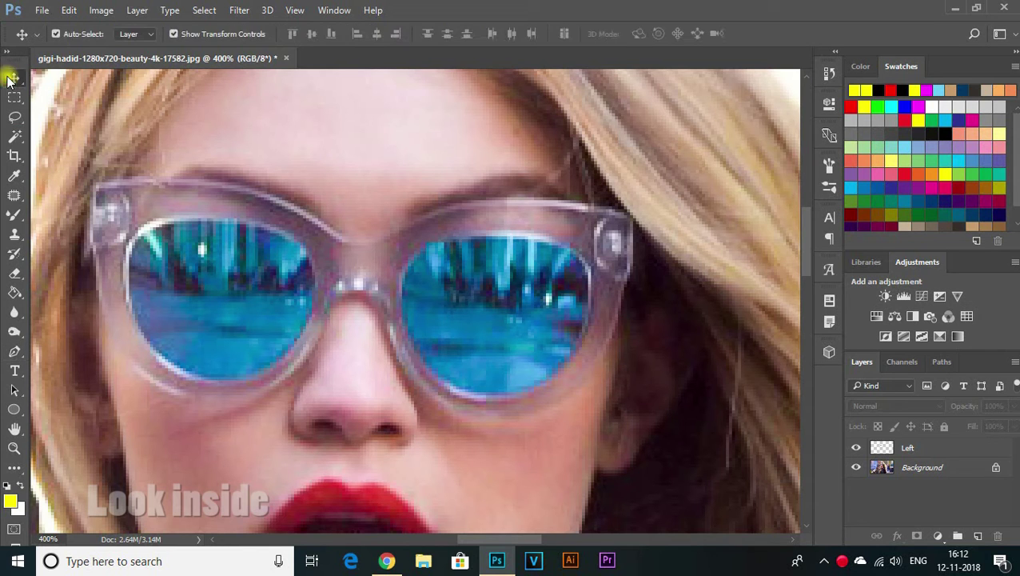
click(925, 450)
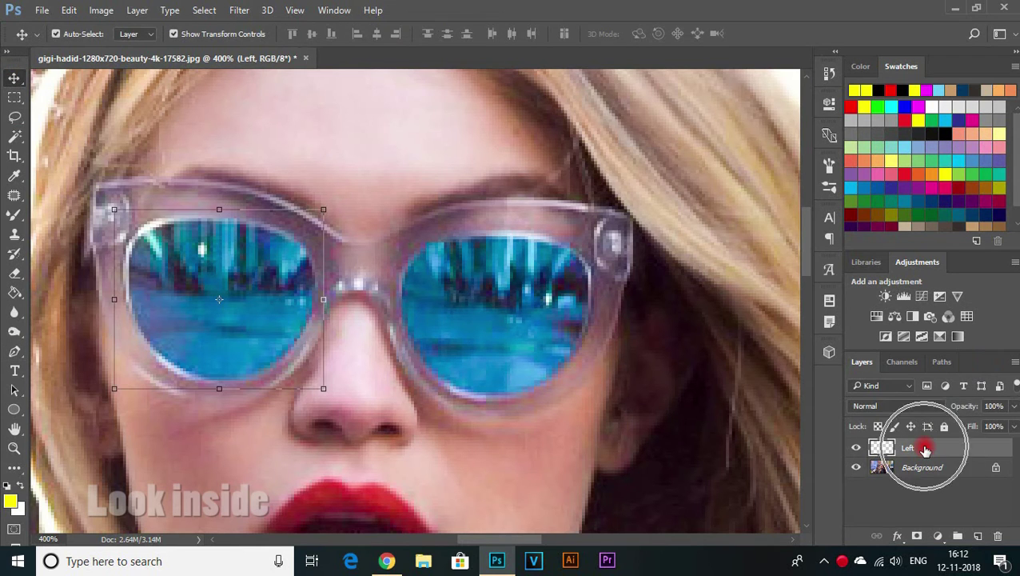
Apply Hue/Saturation with Hue +180 and Saturation +27 to make the left lens orange.
click(102, 15)
click(128, 48)
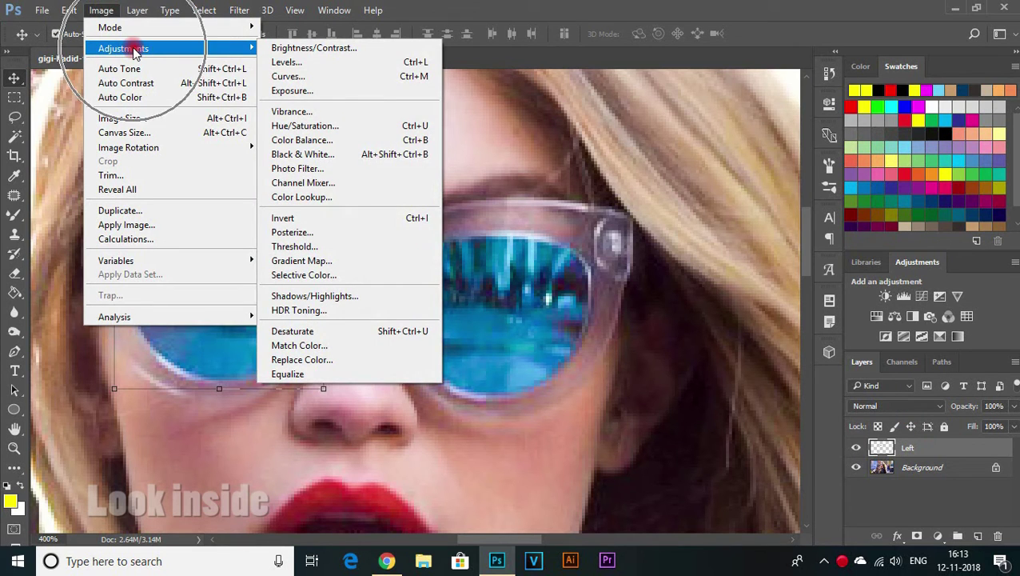
click(316, 126)
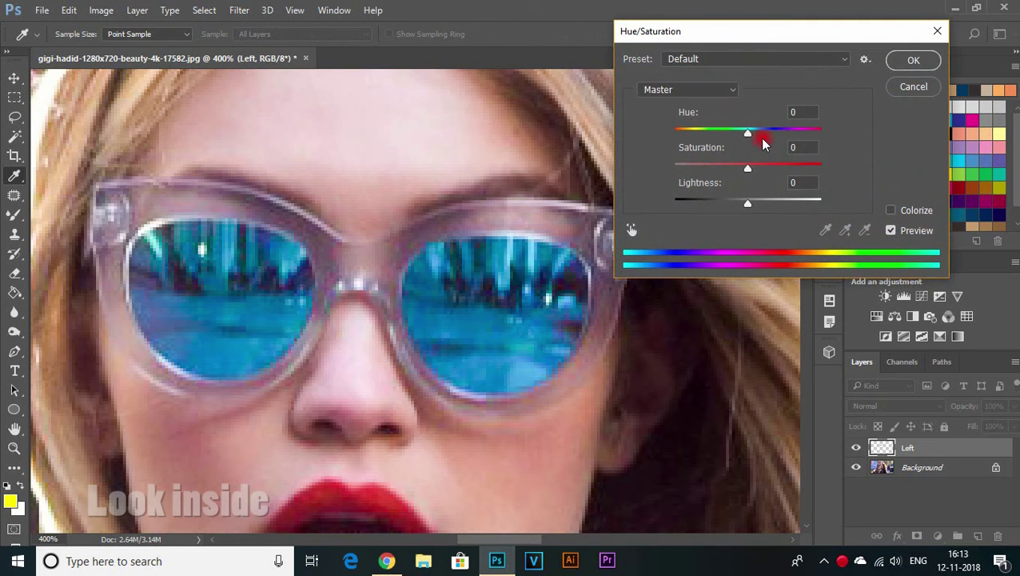
drag(750, 137, 824, 140)
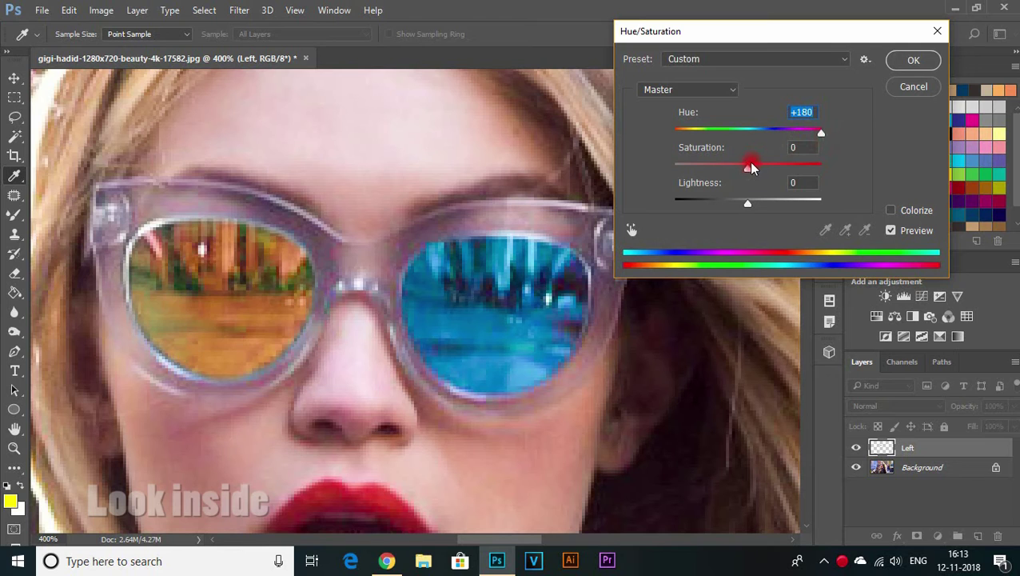
drag(749, 167, 768, 171)
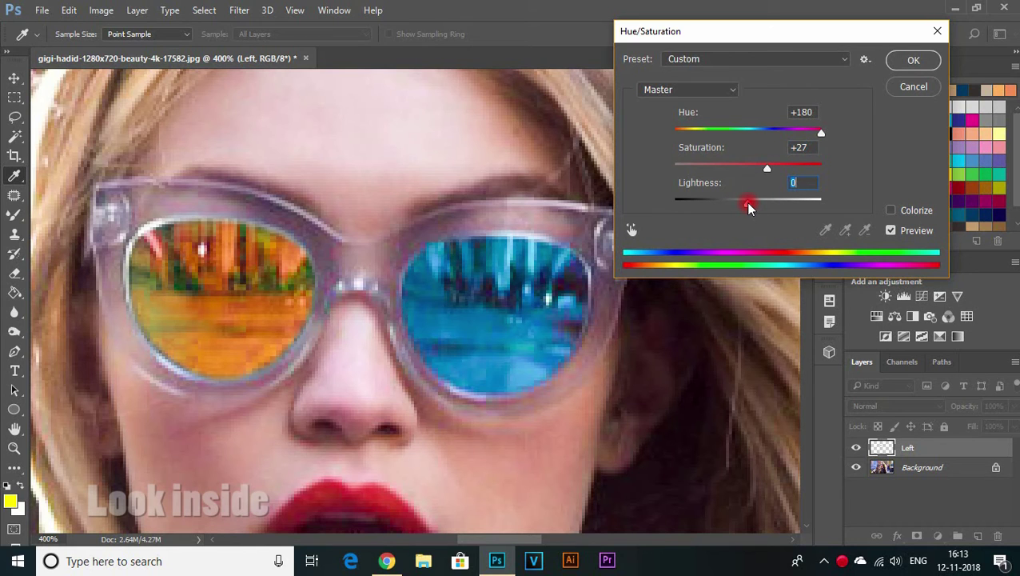
click(912, 61)
key(v)
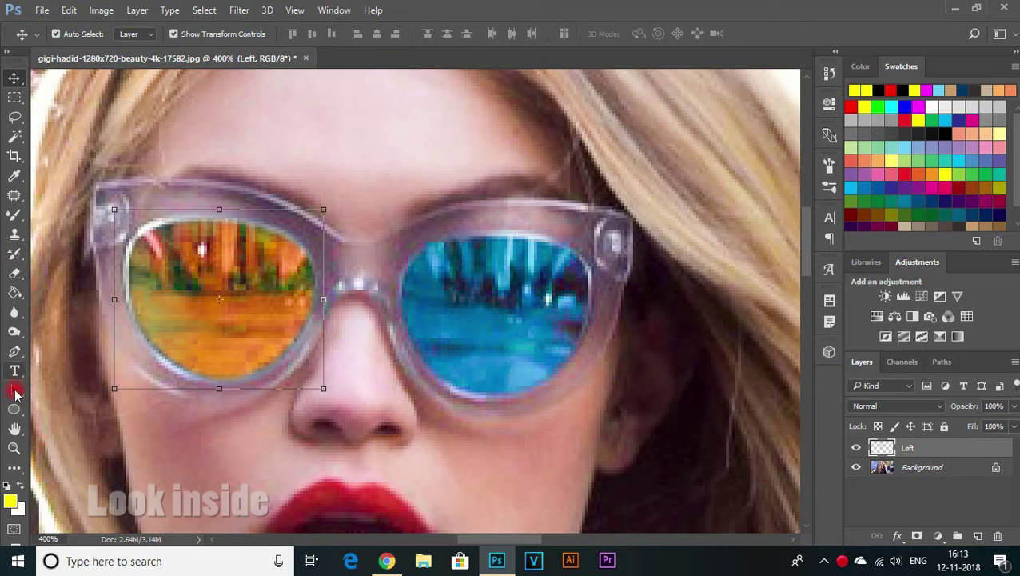
click(14, 354)
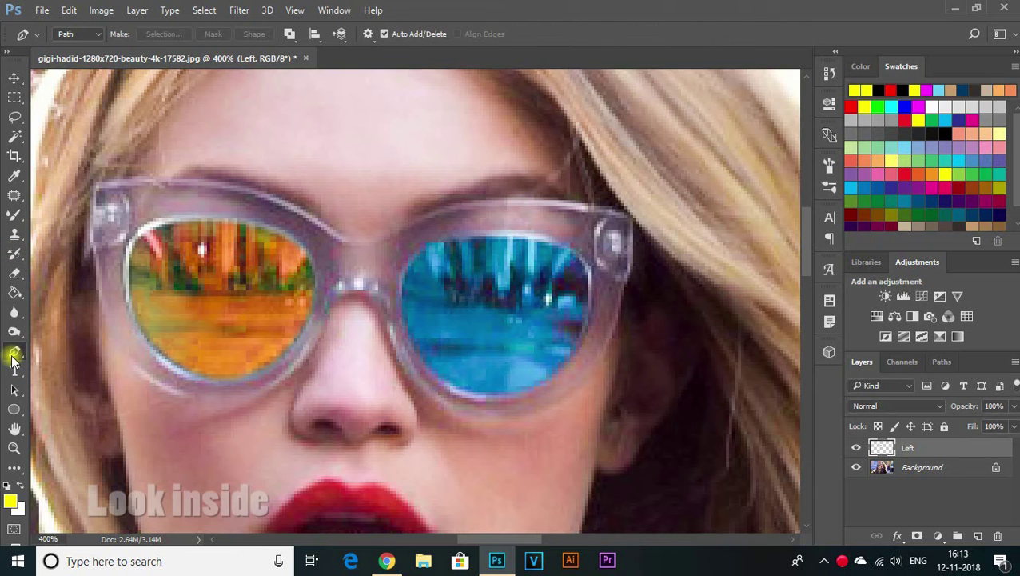
On the Background layer, start a Pen path along the right lens's top and outer edge.
click(927, 469)
click(450, 239)
click(477, 237)
click(495, 240)
click(561, 242)
click(577, 256)
click(588, 272)
click(589, 314)
Trace the right lens's lower and inner rim to close the path.
click(570, 357)
click(558, 371)
click(537, 384)
click(501, 393)
click(456, 385)
click(437, 378)
click(410, 340)
click(403, 290)
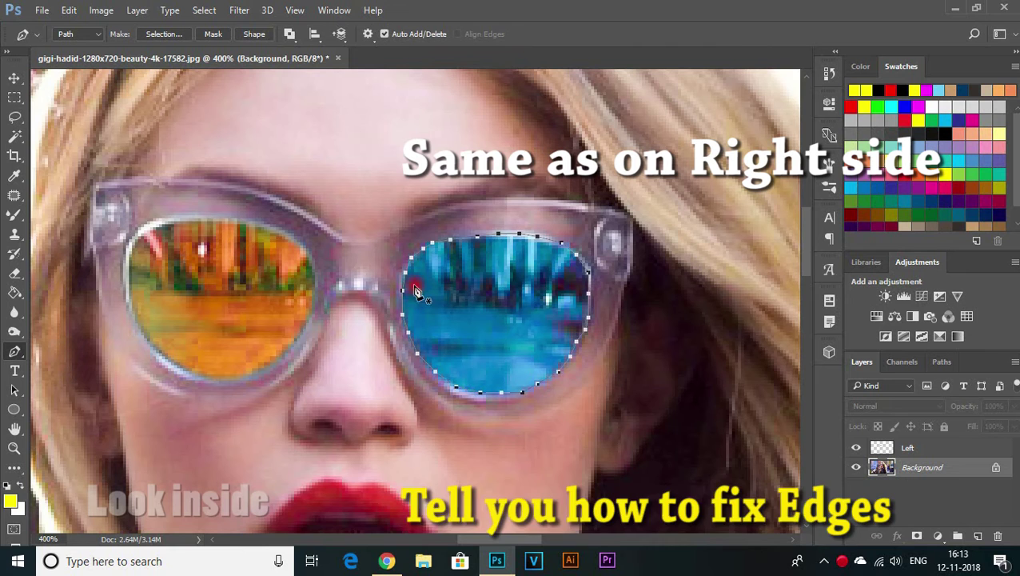
Turn the right lens path into a selection and copy it onto Layer 1.
right_click(496, 316)
click(562, 238)
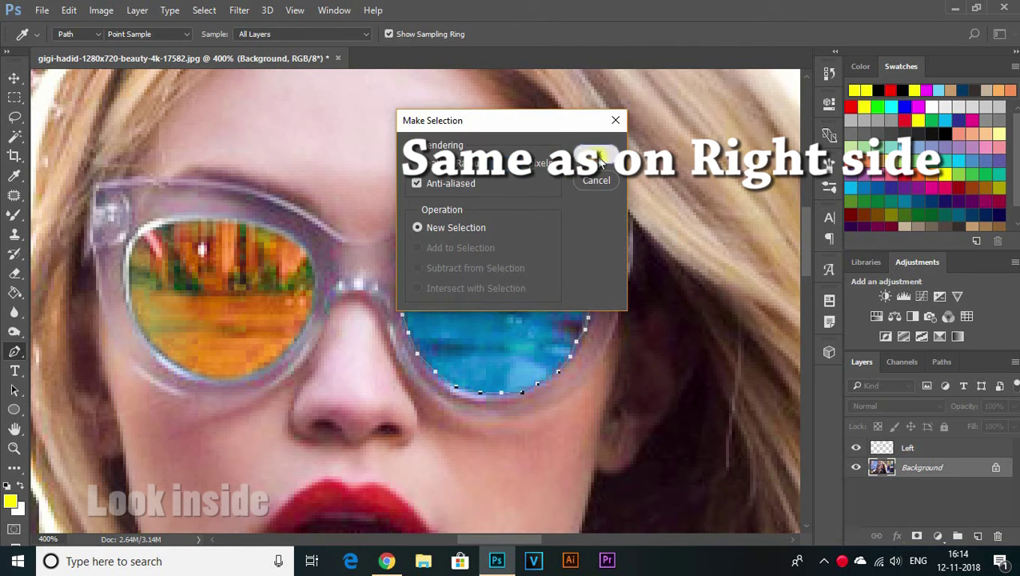
click(596, 146)
key(ctrl+j)
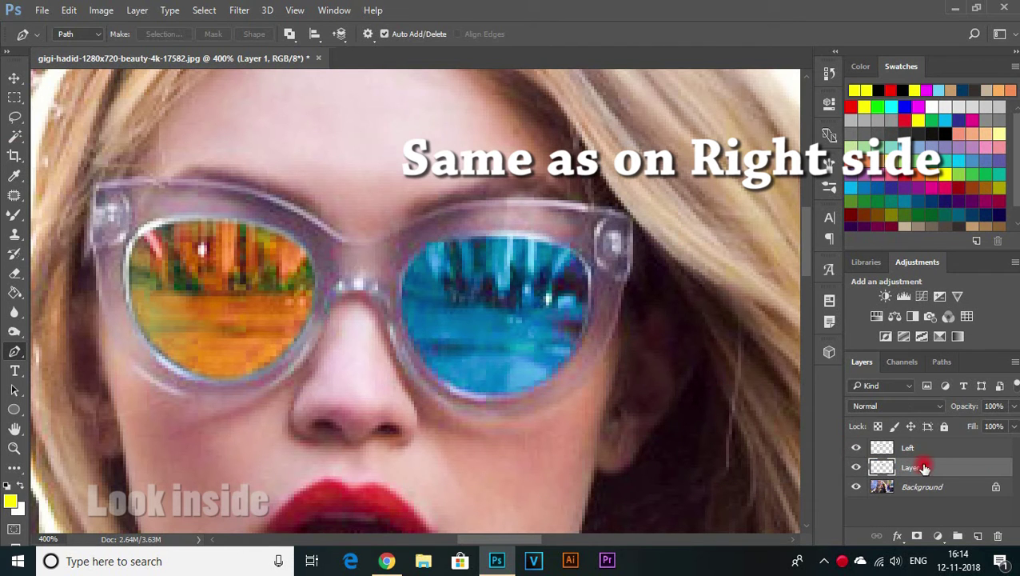
Shift Layer 1's hue by +180 so the right lens turns orange.
click(101, 10)
click(304, 128)
drag(719, 107, 799, 112)
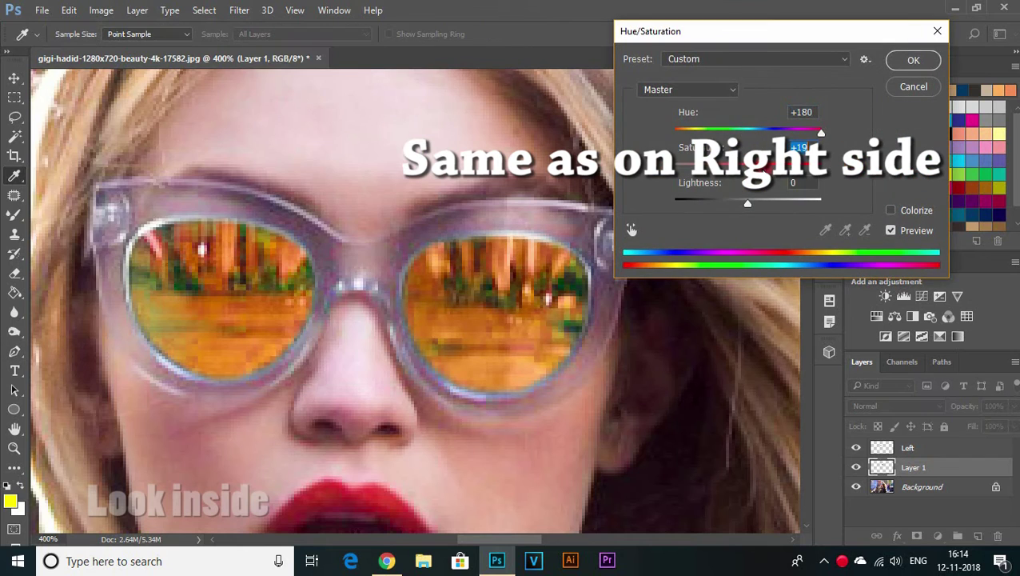
click(913, 60)
key(ctrl+minus)
key(ctrl+minus)
key(ctrl+minus)
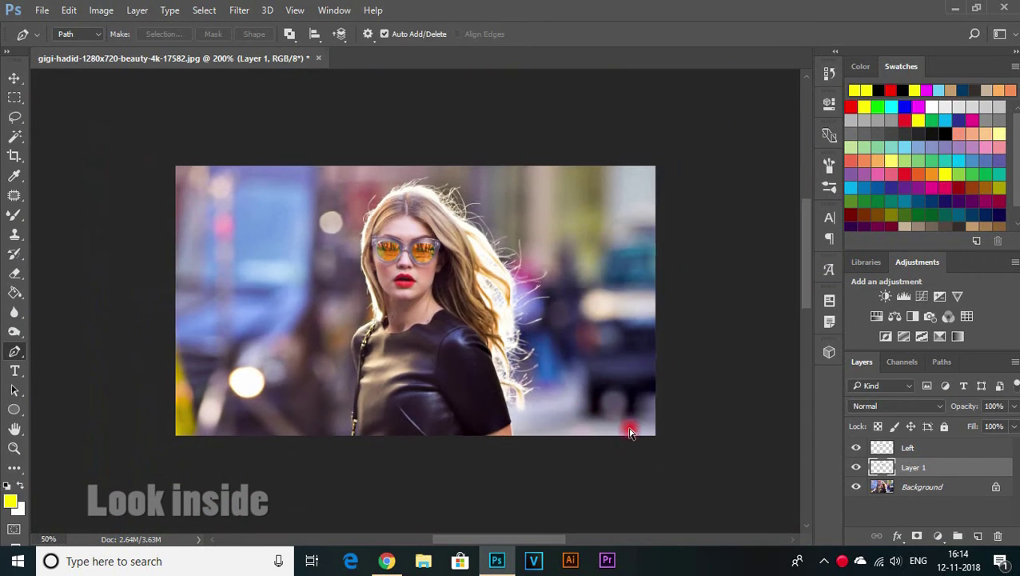
key(ctrl+plus)
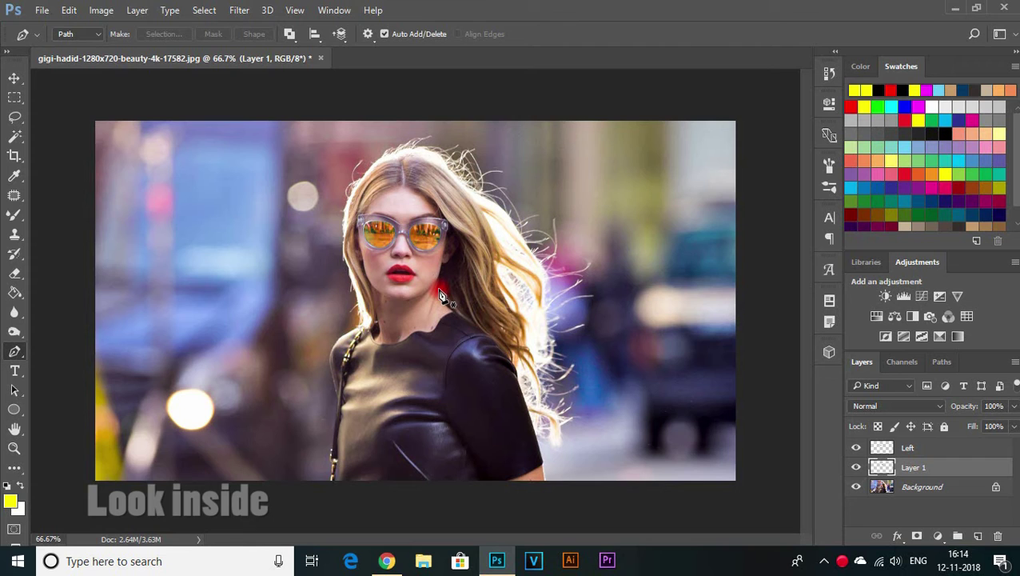
key(ctrl+plus)
key(ctrl+plus)
key(ctrl+plus)
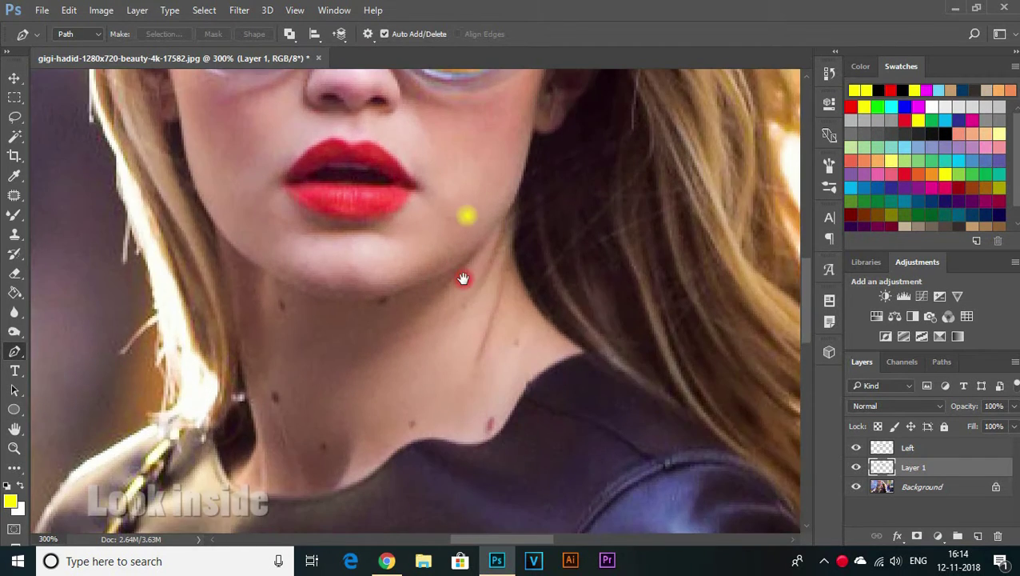
scroll(257, 422, up, 3)
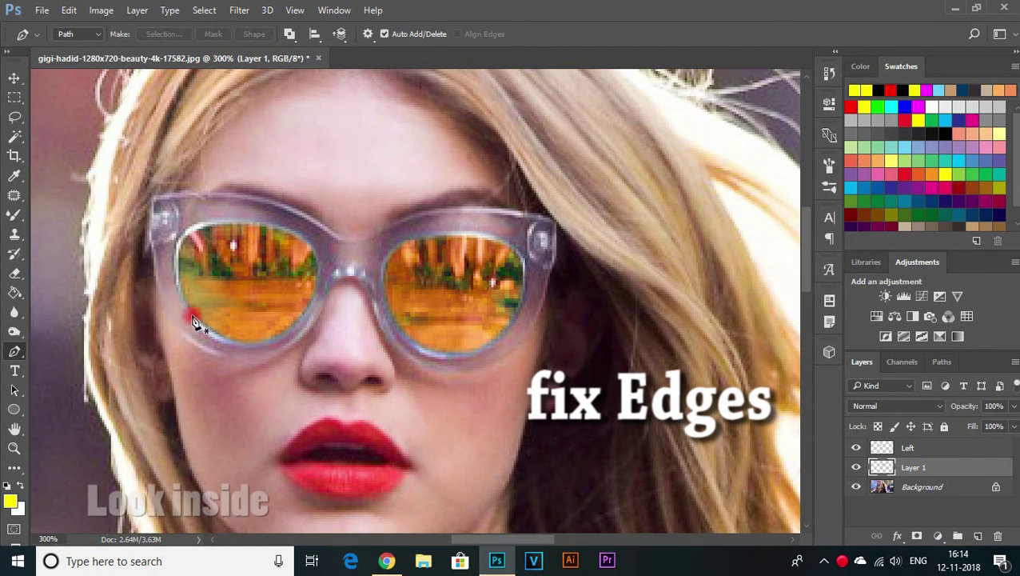
Transform Layer 1 to about 114.7% width and 118.6% height so it fills the right rim.
click(16, 80)
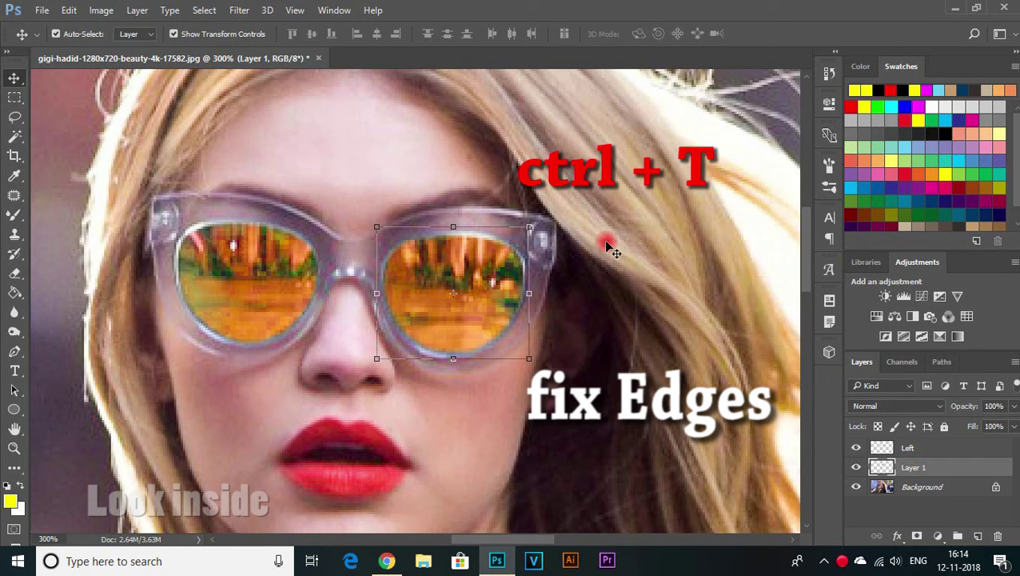
drag(529, 226, 538, 216)
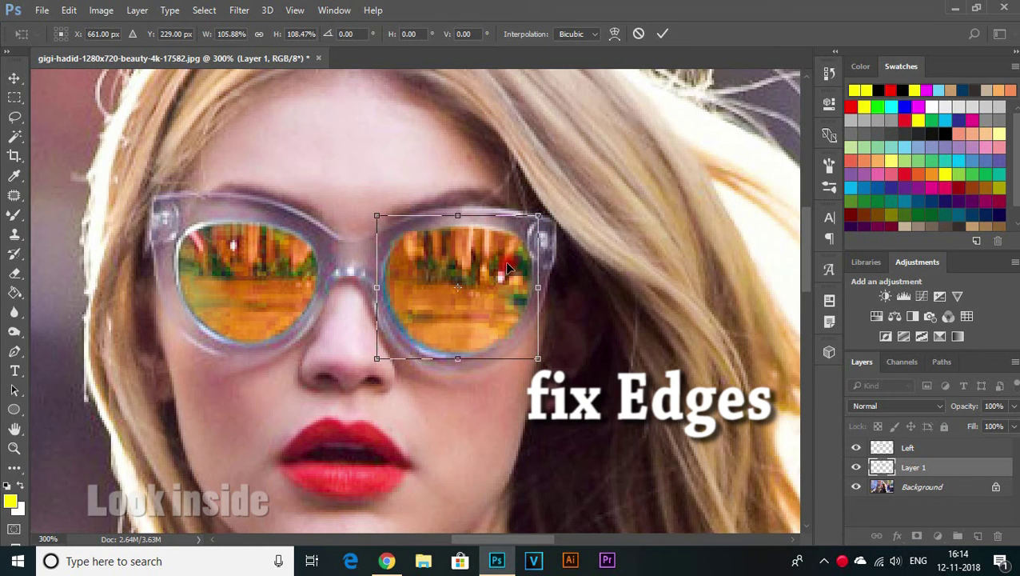
key(Left)
key(Left)
key(Left)
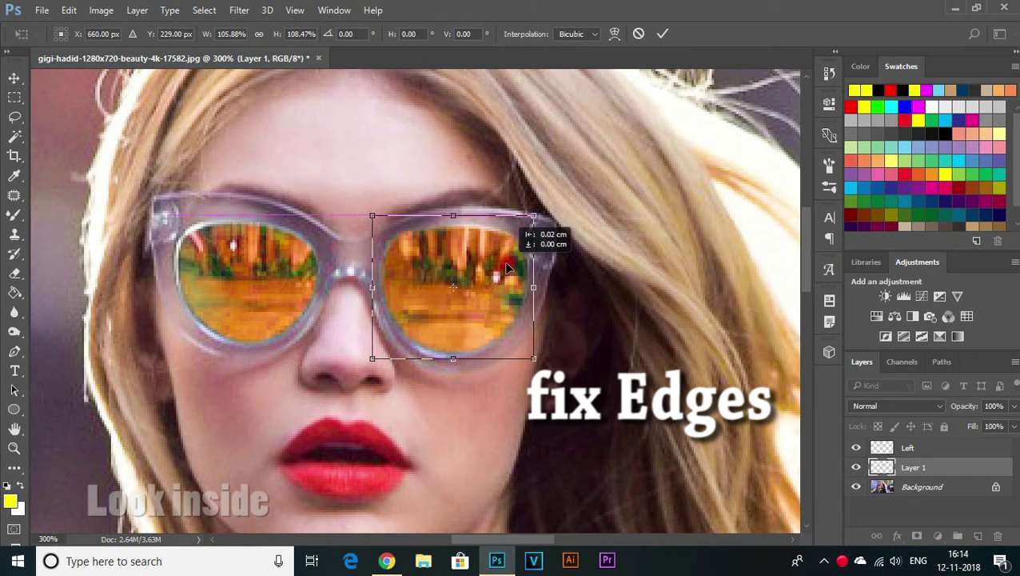
key(Down)
key(Down)
key(Down)
key(Up)
drag(532, 294, 536, 294)
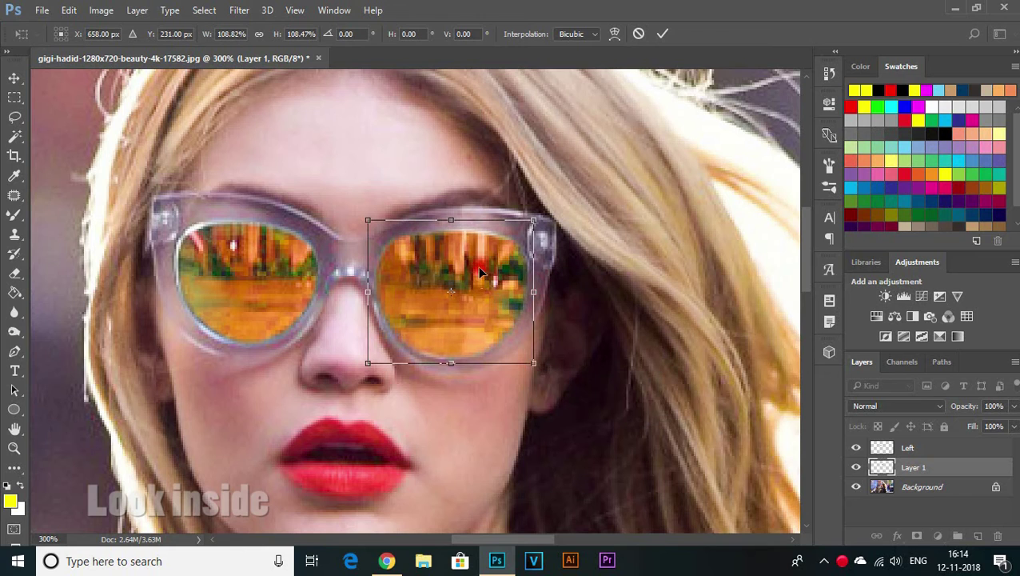
drag(455, 218, 457, 212)
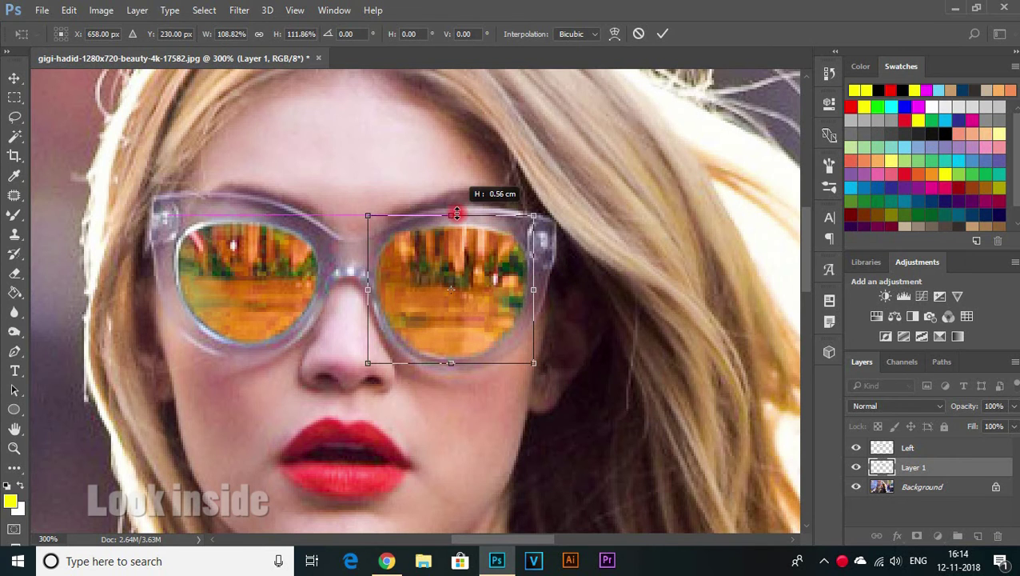
key(Right)
key(Up)
drag(534, 216, 545, 204)
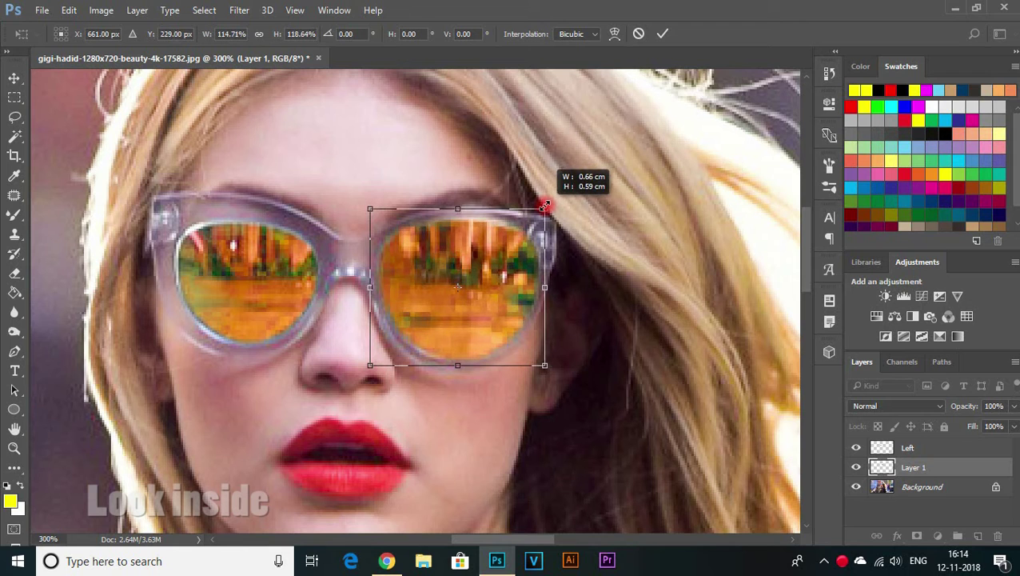
key(Return)
key(alt+bracketright)
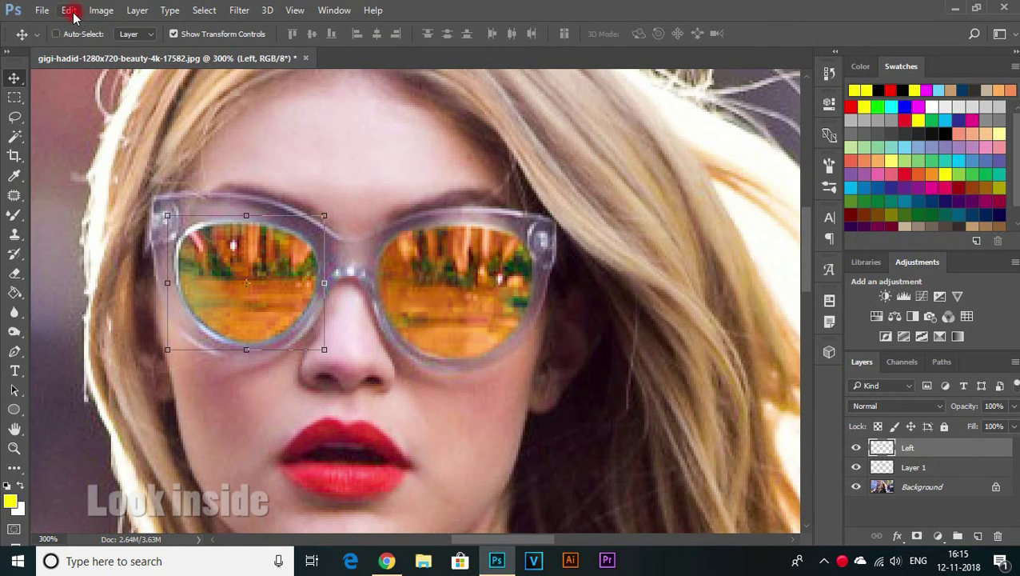
Free-transform the Left layer, enlarging the lens downward, outward and upward.
click(69, 10)
click(153, 312)
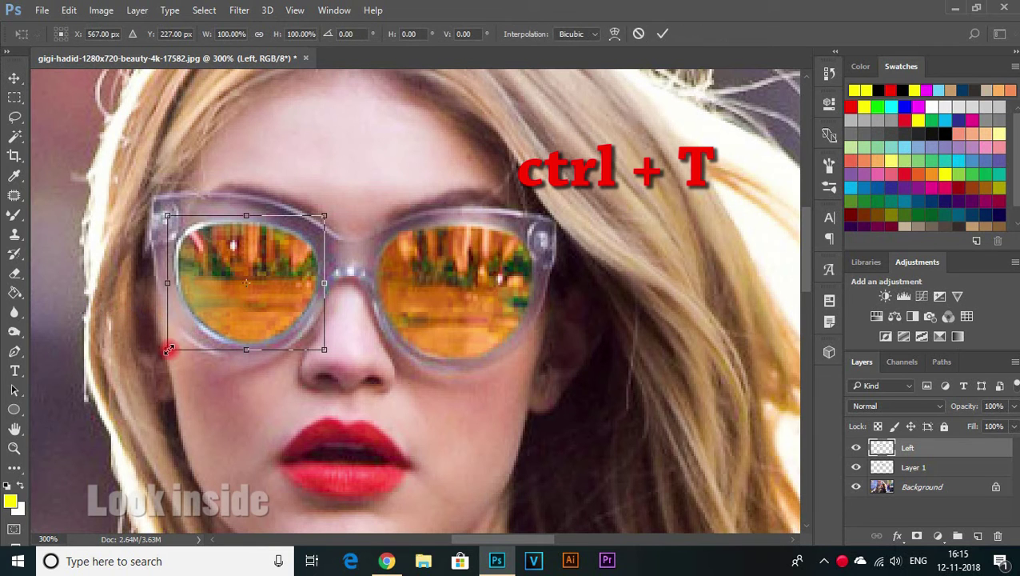
drag(168, 352, 162, 366)
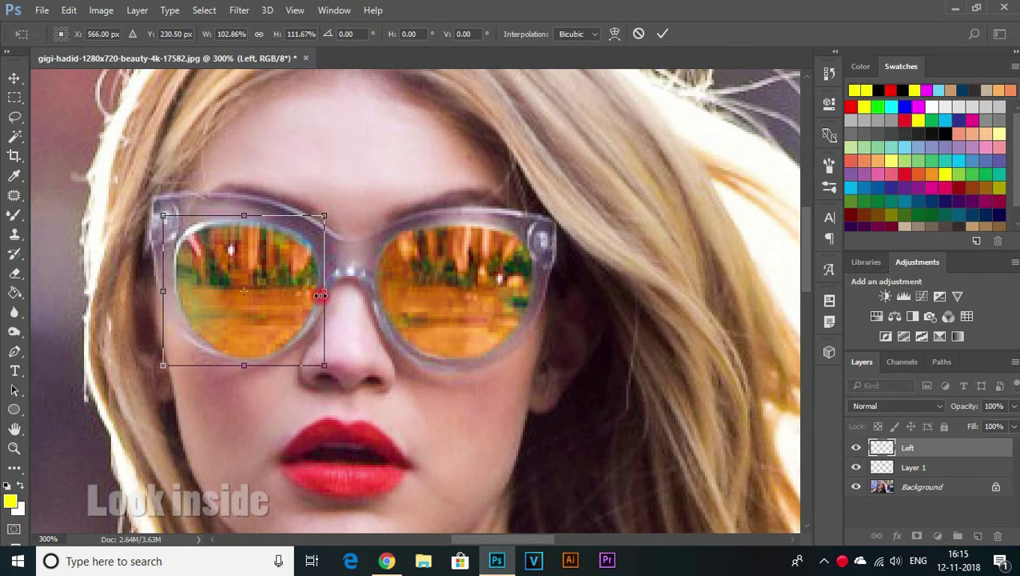
drag(330, 291, 331, 288)
drag(244, 215, 248, 209)
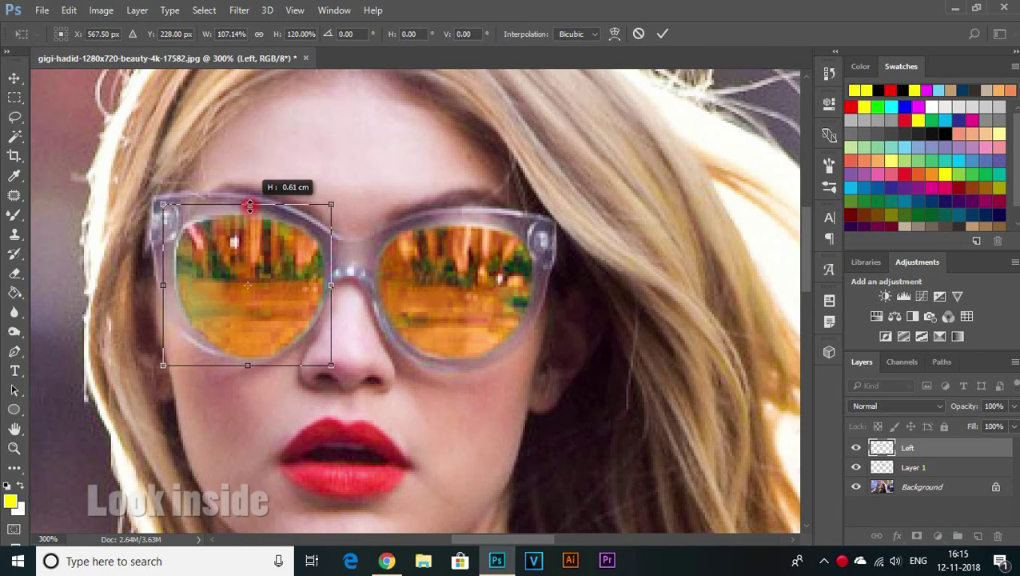
Fine-tune the left lens to about 108.6% by 111.7% to fit its rim and commit.
drag(164, 283, 166, 270)
drag(247, 365, 246, 356)
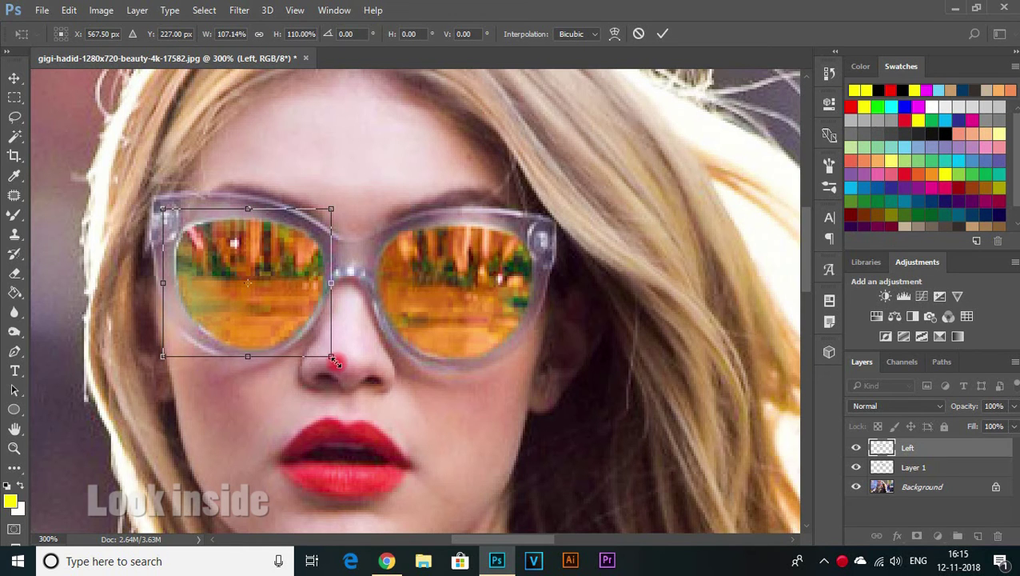
drag(332, 361, 328, 364)
drag(257, 299, 253, 296)
drag(320, 281, 328, 282)
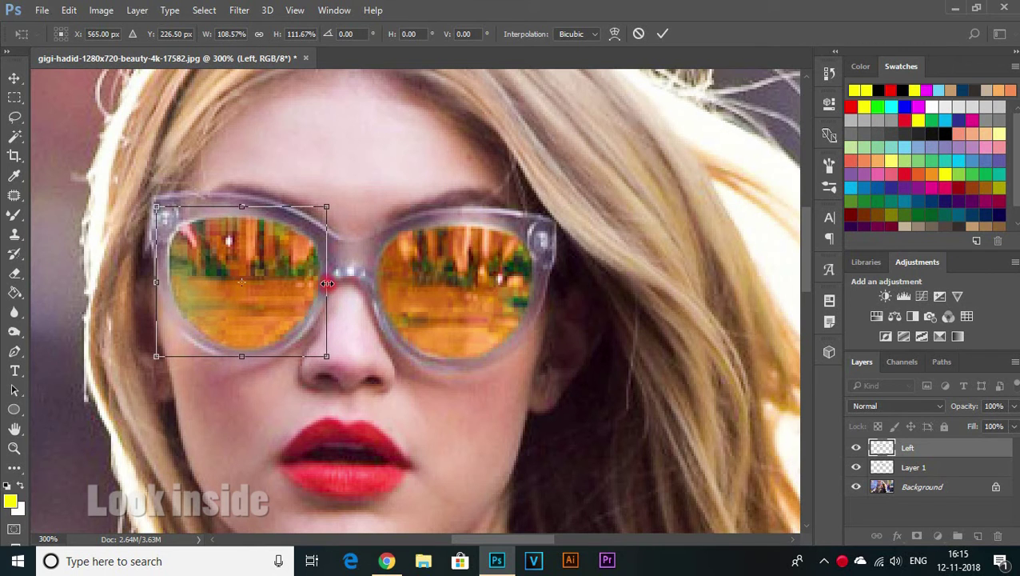
click(663, 34)
scroll(392, 208, down, 1)
scroll(372, 235, down, 4)
scroll(372, 235, up, 2)
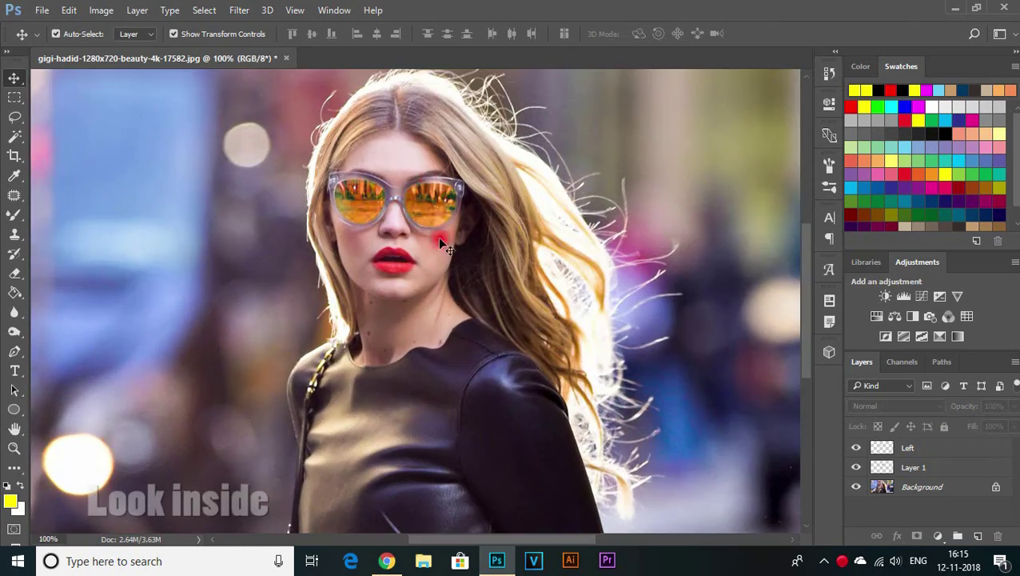
scroll(417, 200, up, 3)
click(470, 206)
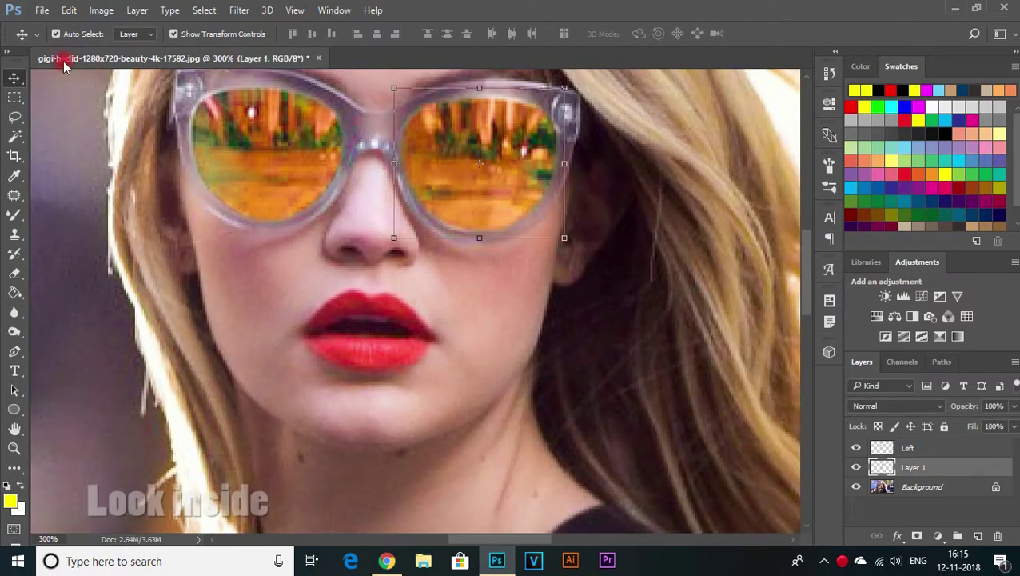
scroll(323, 203, down, 3)
scroll(663, 123, down, 3)
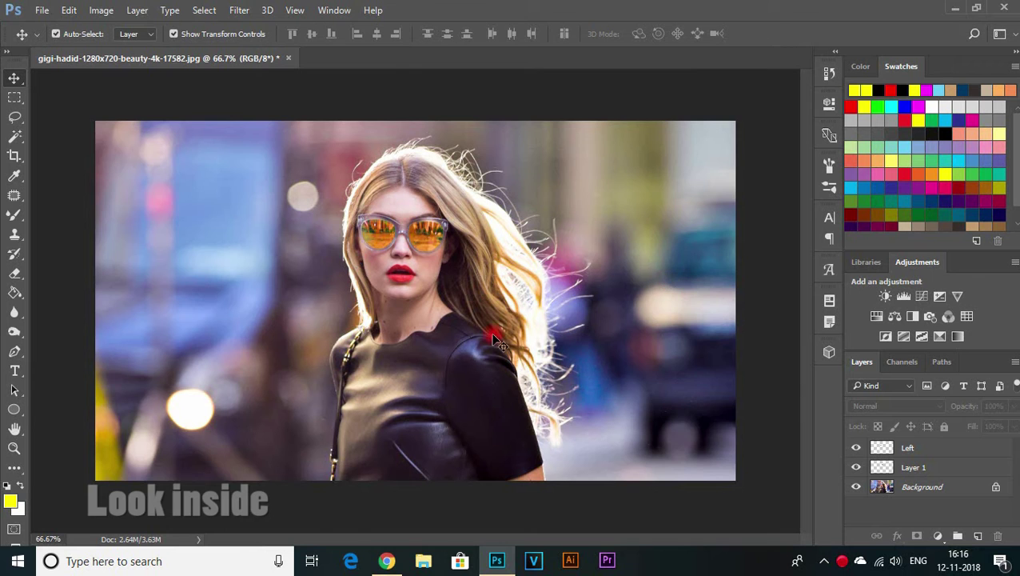
scroll(414, 335, up, 1)
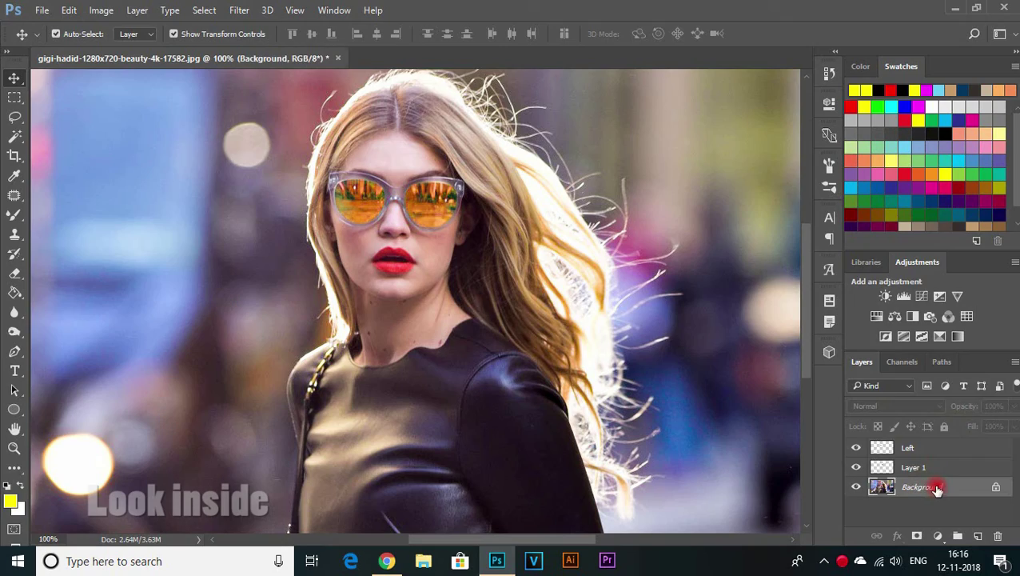
Tone the photo in Camera Raw: tint -15, cooler temperature, darker shadows, adjusted luminance detail.
right_click(968, 482)
click(872, 448)
click(239, 10)
click(296, 99)
drag(853, 323, 855, 320)
mouse_move(851, 248)
mouse_down()
mouse_move(892, 268)
mouse_move(838, 268)
mouse_up()
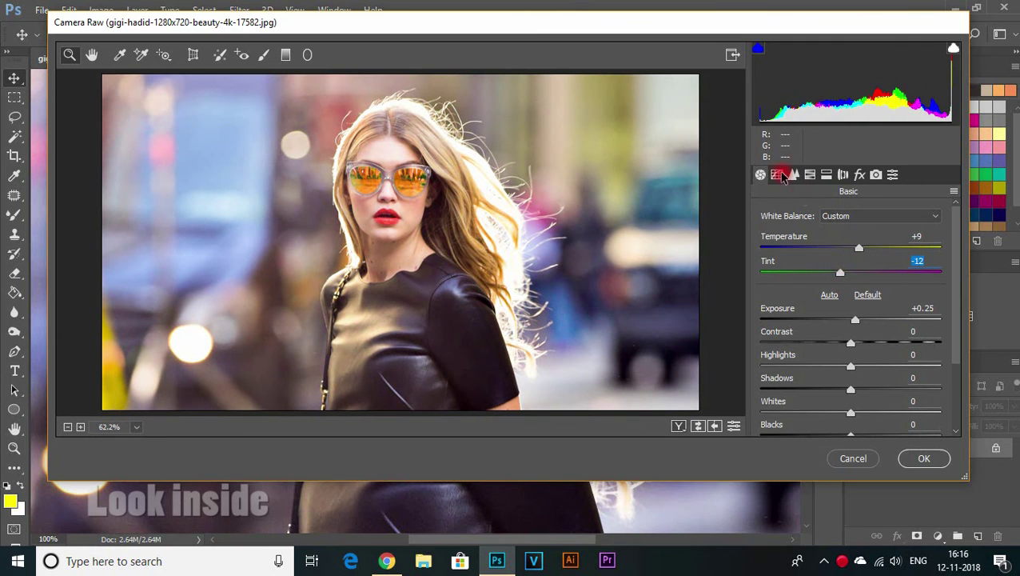
click(784, 176)
drag(861, 358, 873, 358)
click(761, 174)
drag(859, 248, 852, 252)
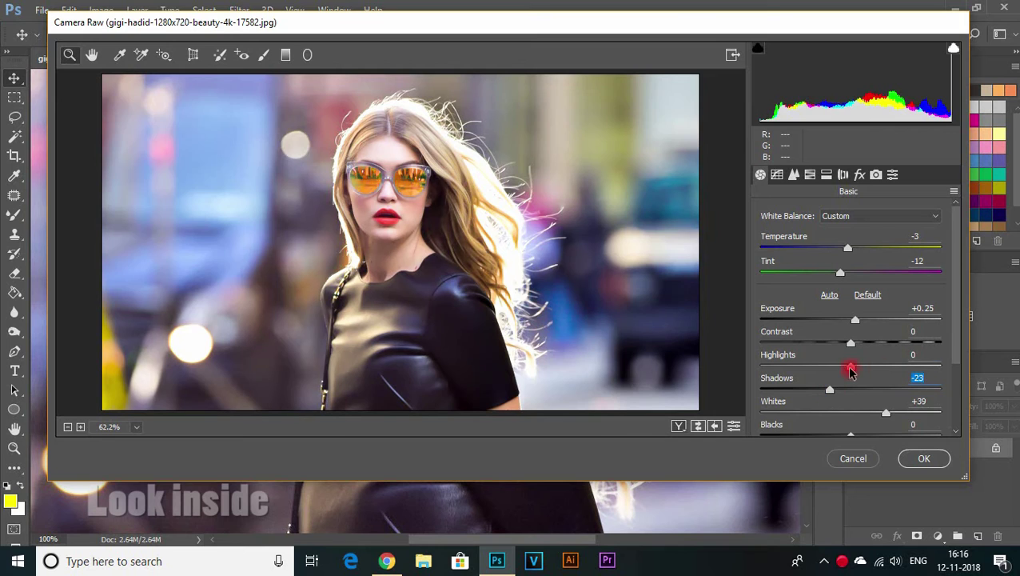
drag(850, 370, 828, 369)
key(Return)
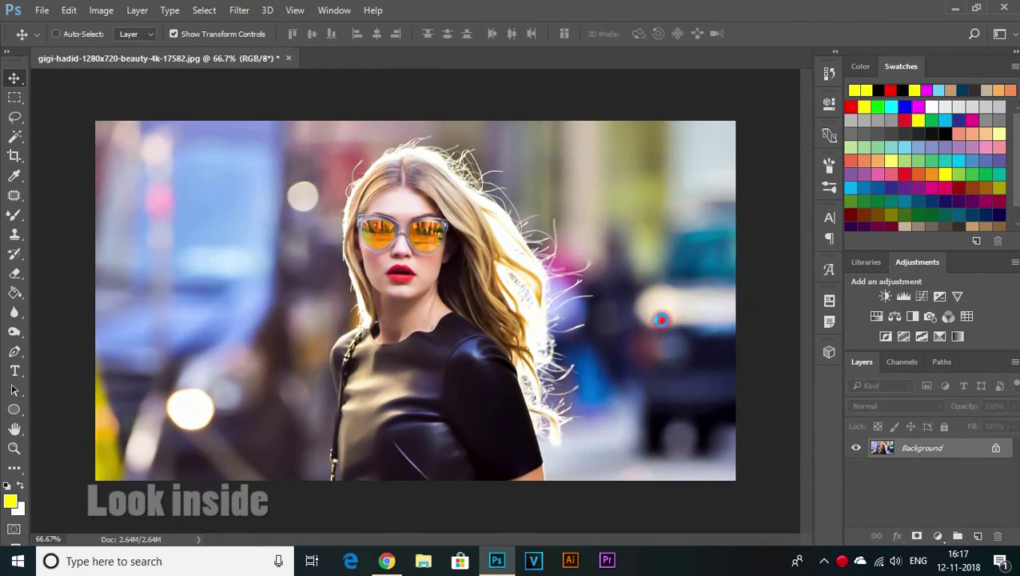
Save the image as the JPEG 'edit pic 1'.
key(ctrl+shift+s)
click(248, 388)
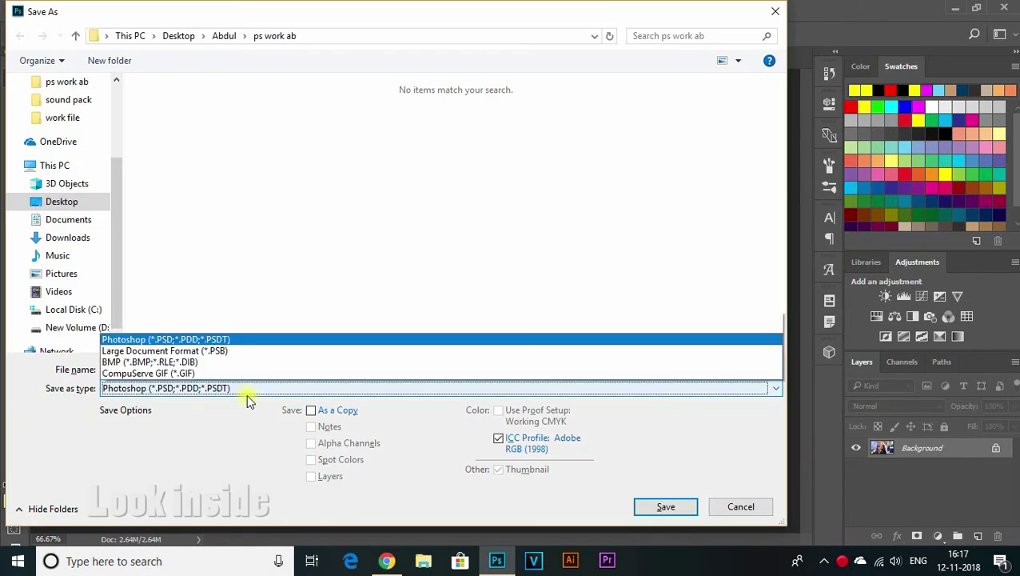
click(160, 240)
text(edit pic 1)
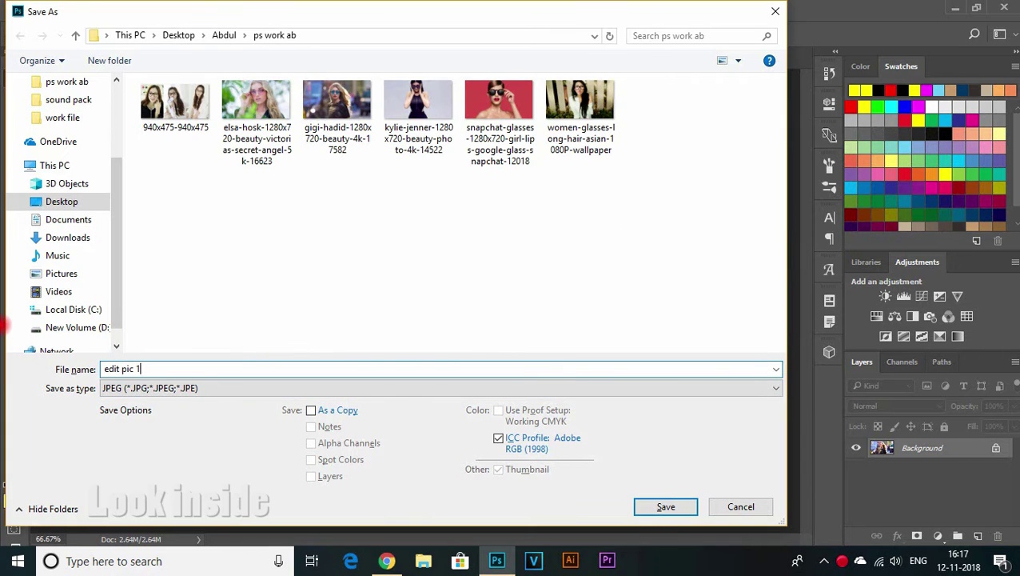
click(667, 505)
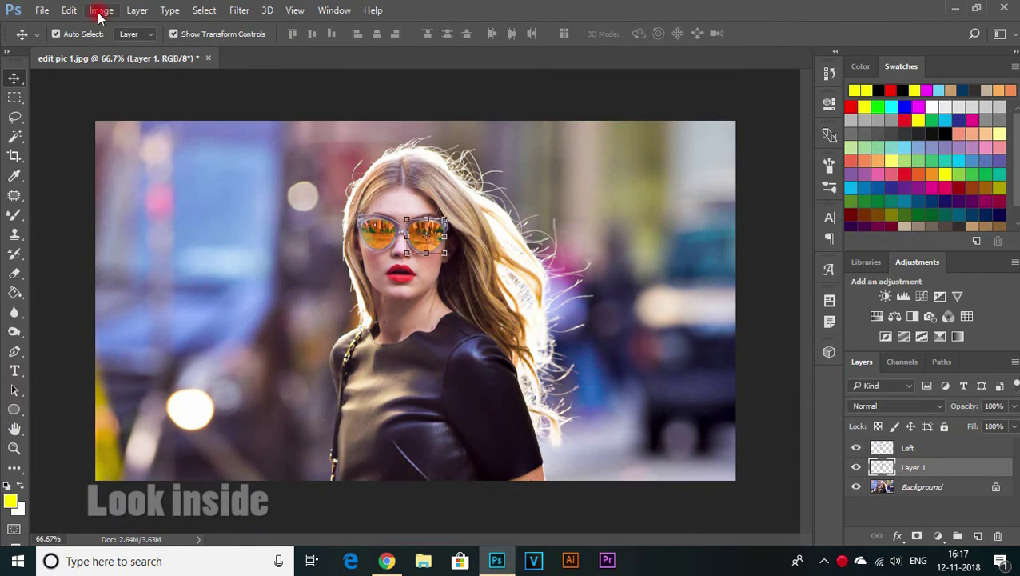
Shift the hue of both lens layers to about -90 so they turn magenta.
click(100, 10)
click(330, 128)
mouse_move(750, 132)
mouse_down()
mouse_move(831, 136)
mouse_move(713, 126)
mouse_up()
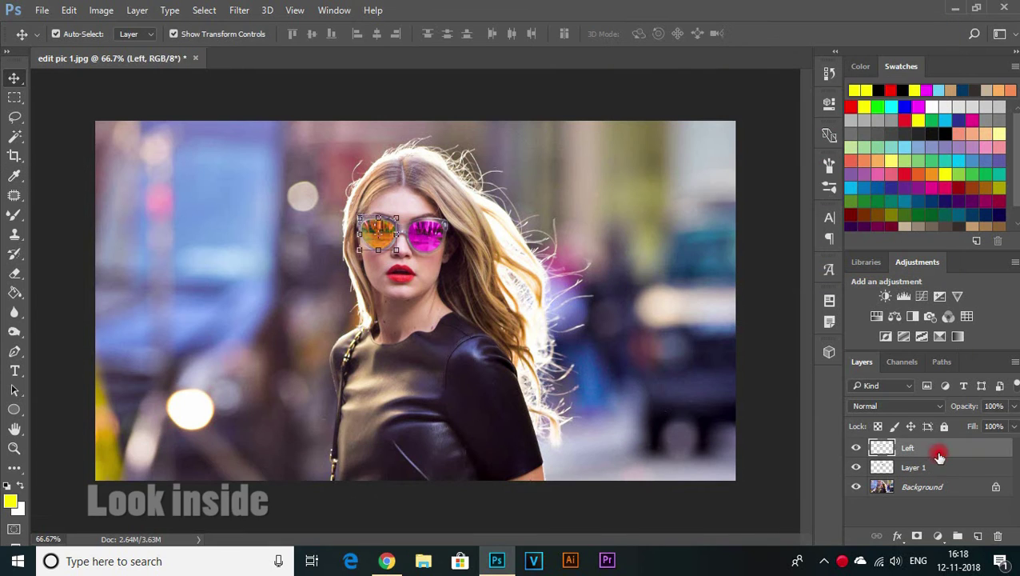
click(100, 11)
click(330, 128)
drag(747, 137, 699, 135)
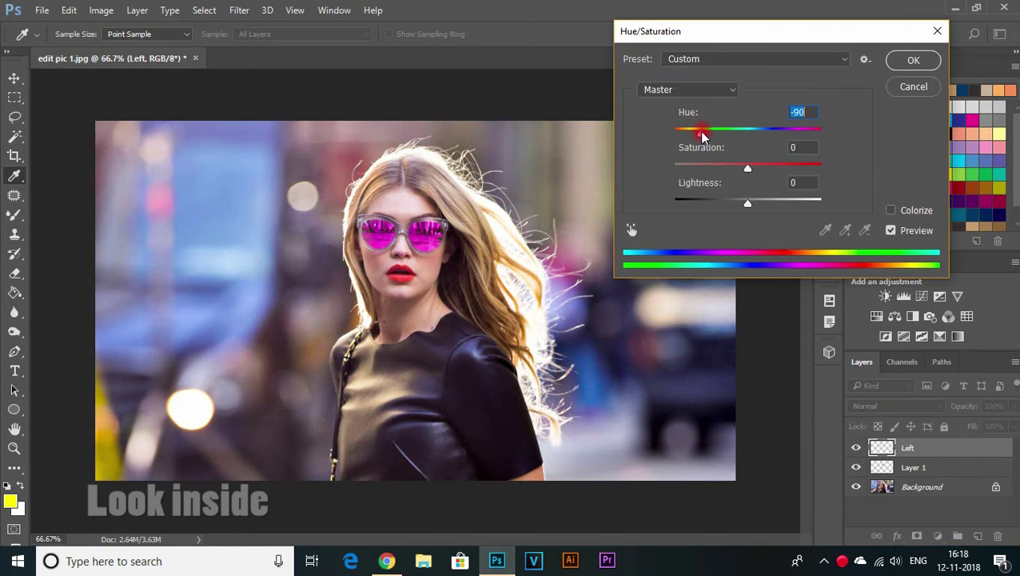
click(913, 60)
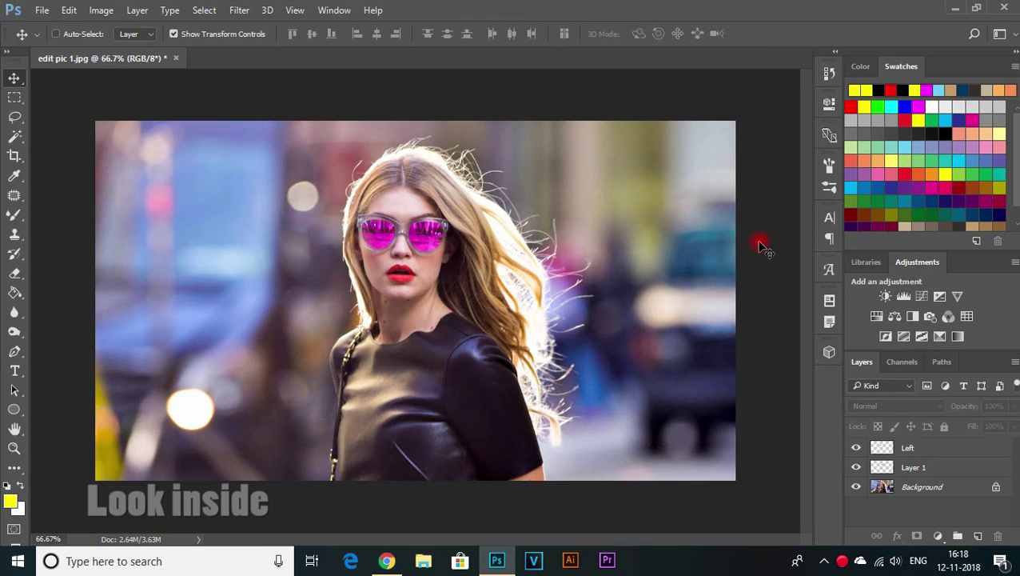
Save the magenta version as the JPEG purple.jpg.
key(ctrl+shift+s)
text(ple)
click(358, 388)
click(200, 298)
click(663, 506)
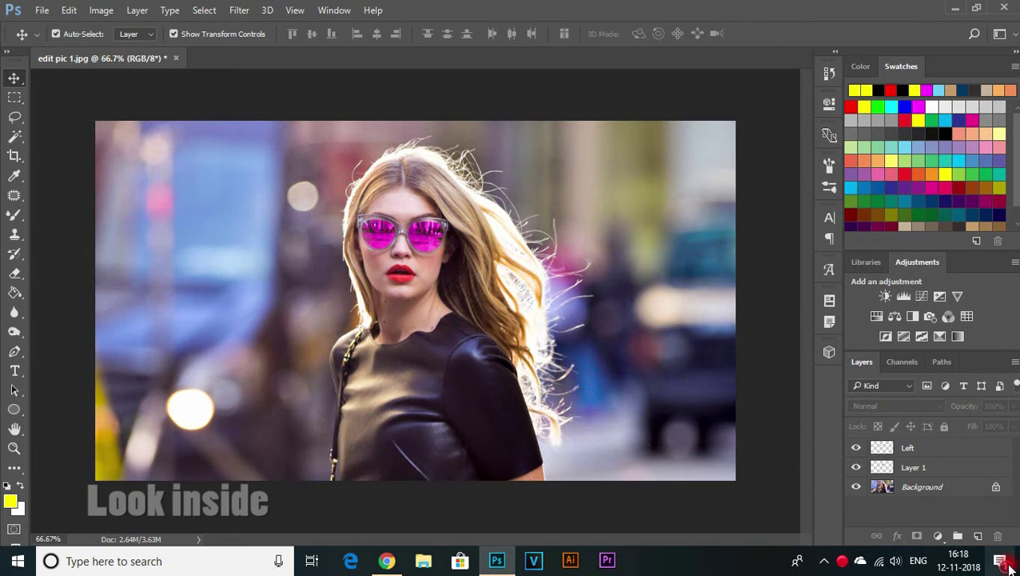
Flatten the layers, resave over purple.jpg and clear the selection.
key(ctrl+a)
right_click(928, 488)
click(870, 431)
click(239, 10)
key(ctrl+shift+s)
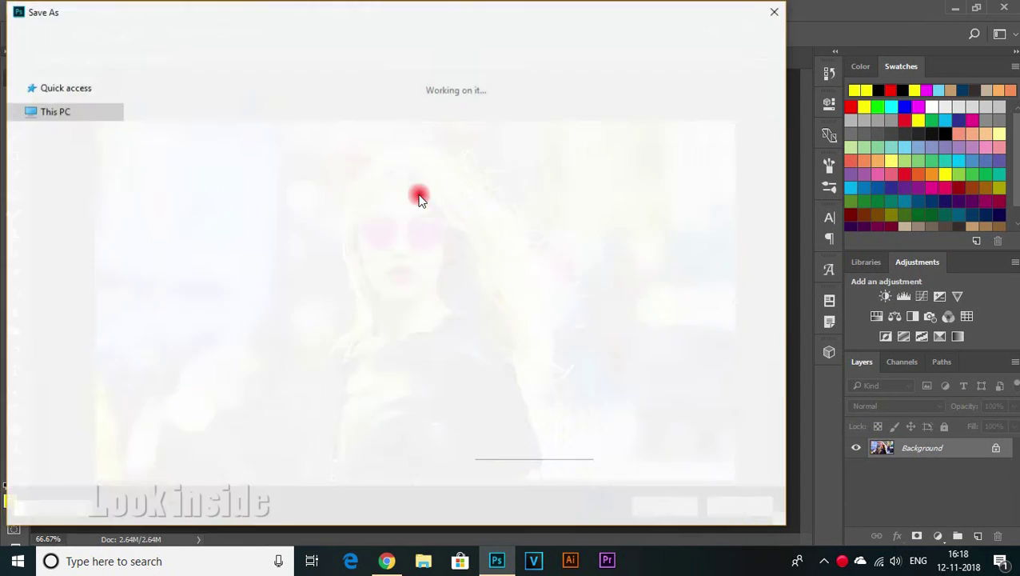
click(581, 130)
click(675, 507)
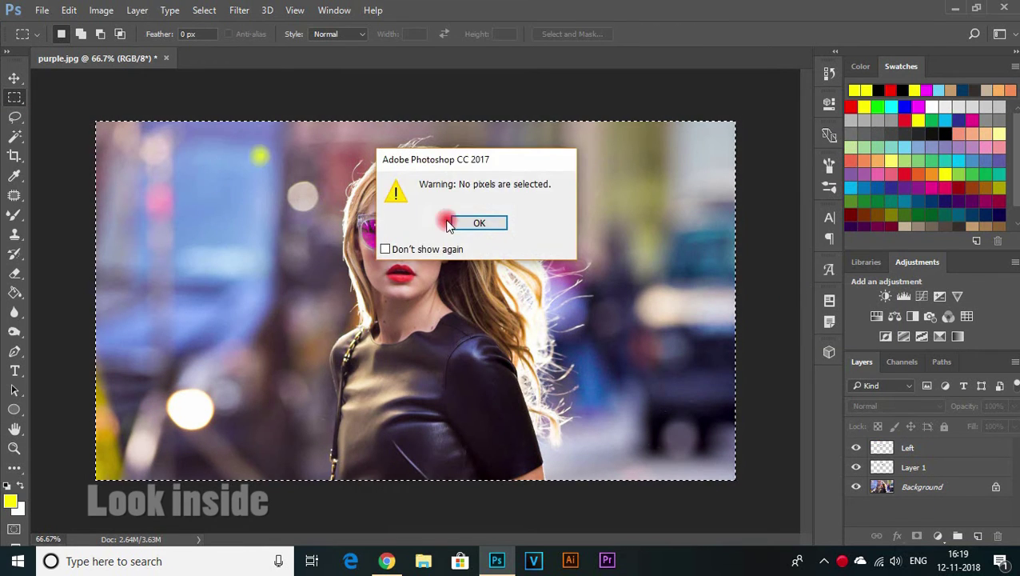
click(451, 221)
key(ctrl+d)
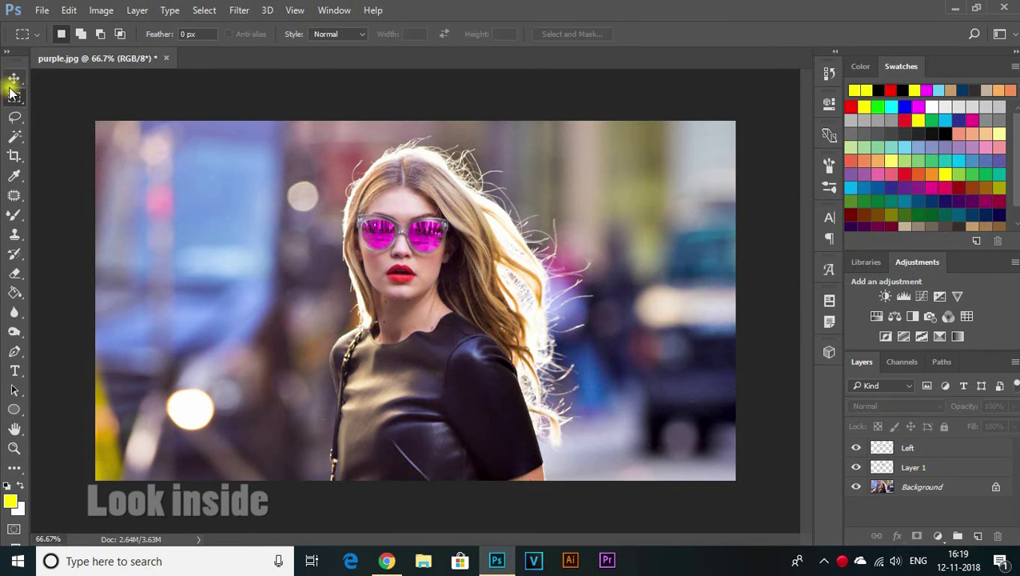
Try a green Hue/Saturation shift on the Left lens and Layer 1, then undo it.
click(85, 11)
click(323, 126)
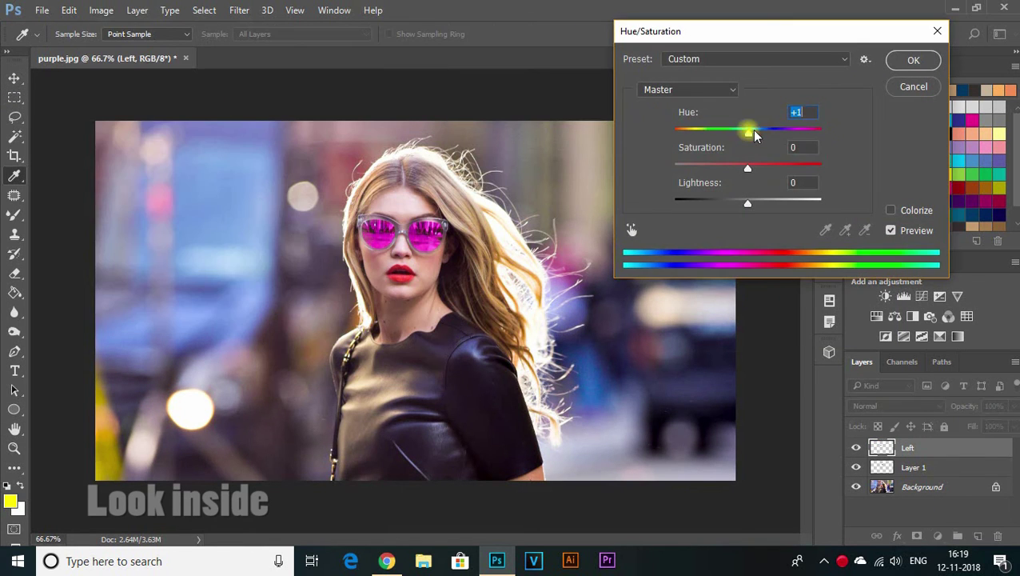
drag(779, 140, 671, 137)
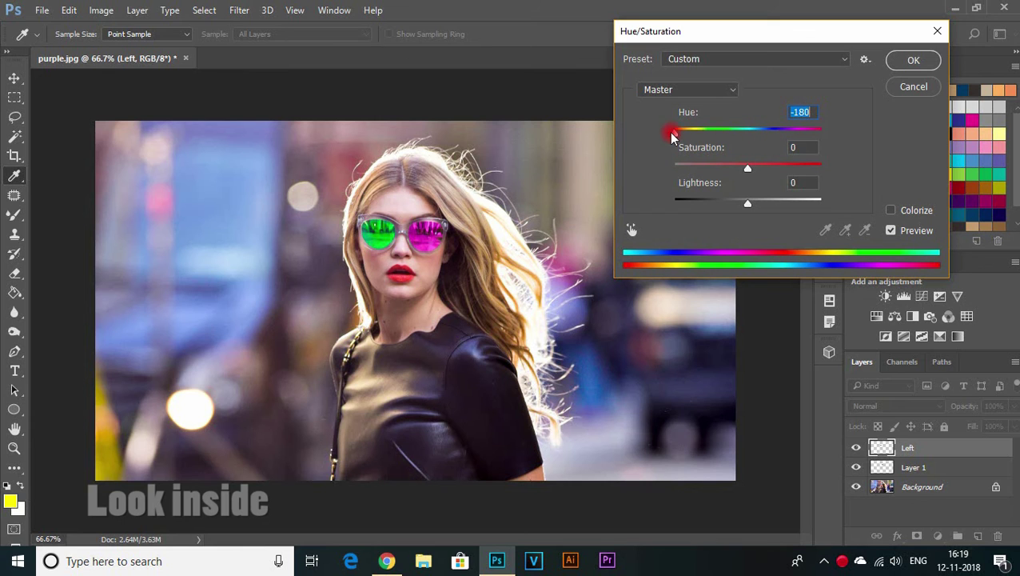
click(897, 64)
click(913, 467)
click(101, 10)
click(336, 123)
drag(748, 132, 674, 132)
click(898, 69)
key(ctrl+z)
Push the Left layer's Color Balance toward red.
click(908, 448)
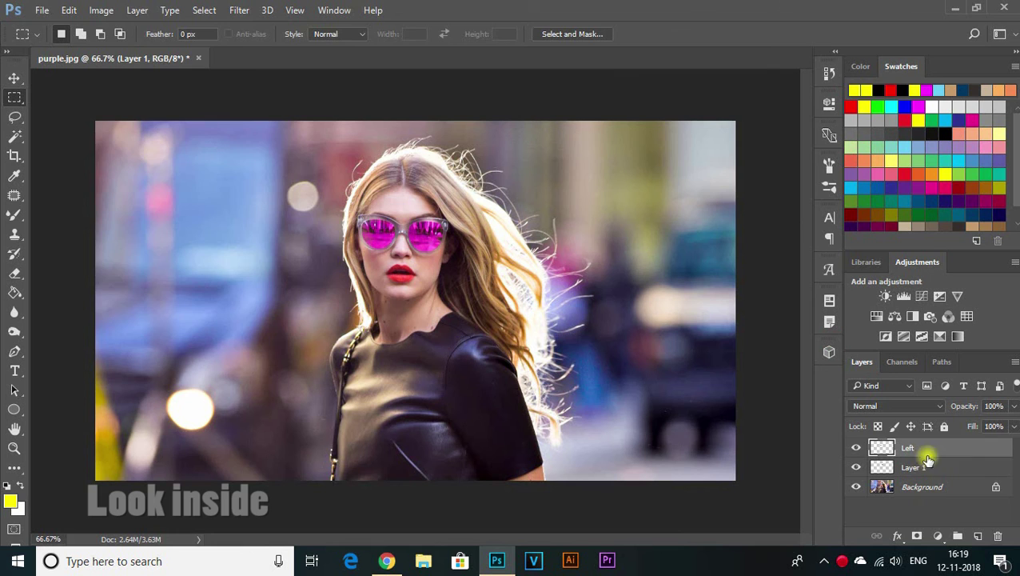
click(100, 9)
click(336, 138)
drag(721, 105, 771, 105)
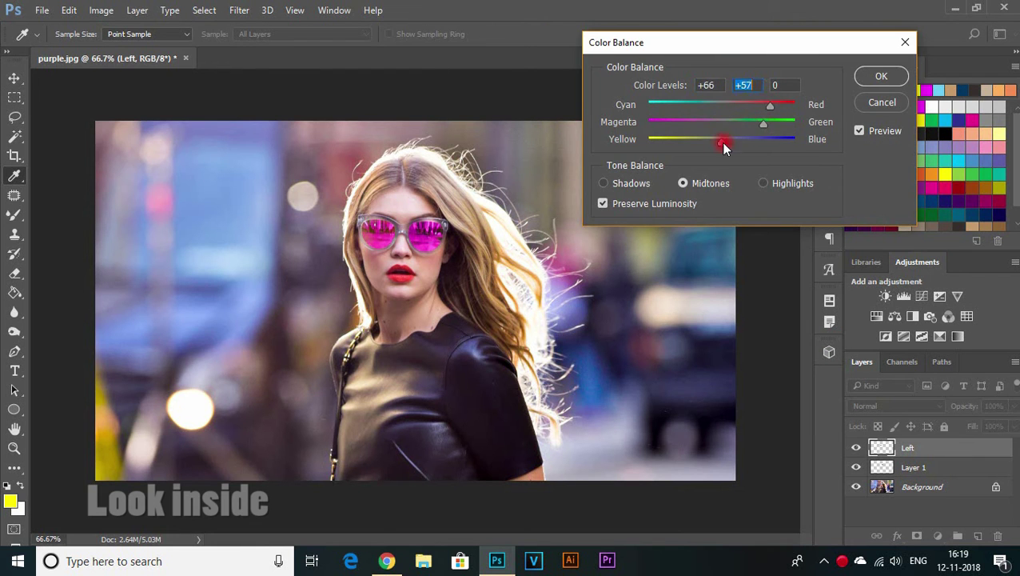
click(882, 102)
Make the Left lens red with Hue/Saturation: Hue +42, Saturation +55, darker Lightness.
click(101, 10)
click(335, 123)
drag(748, 129, 705, 138)
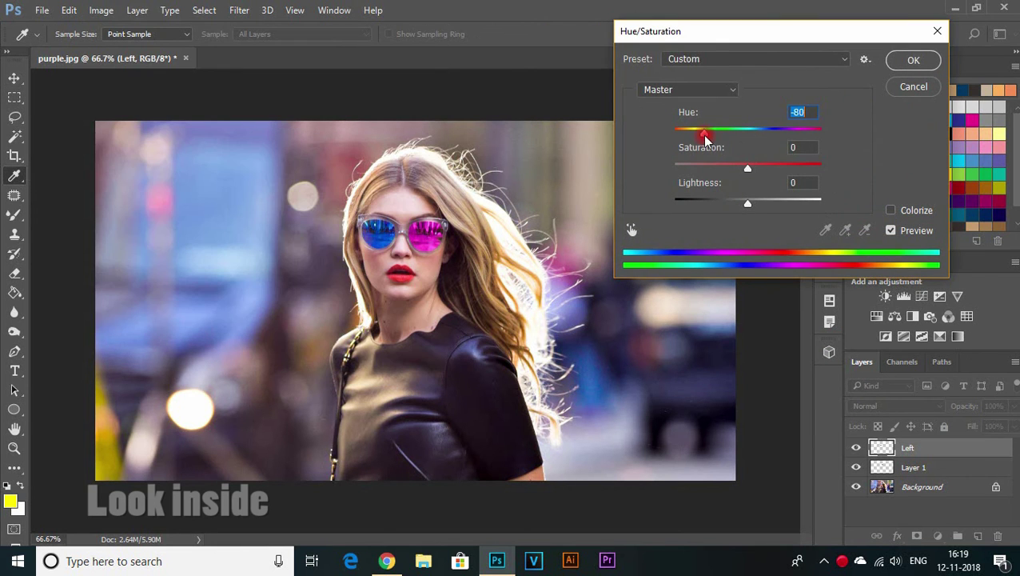
drag(779, 170, 749, 166)
drag(712, 131, 784, 139)
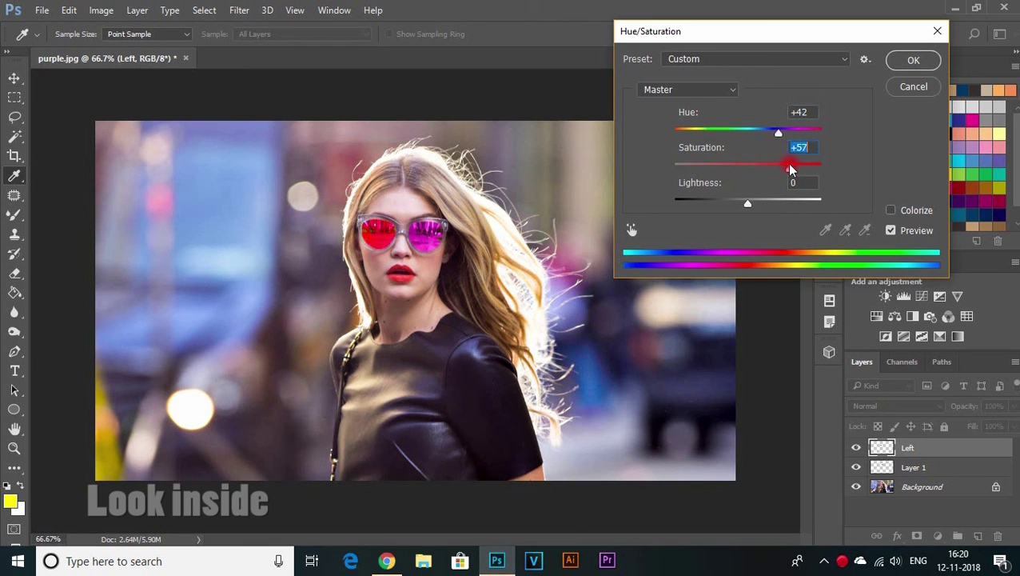
drag(737, 207, 721, 205)
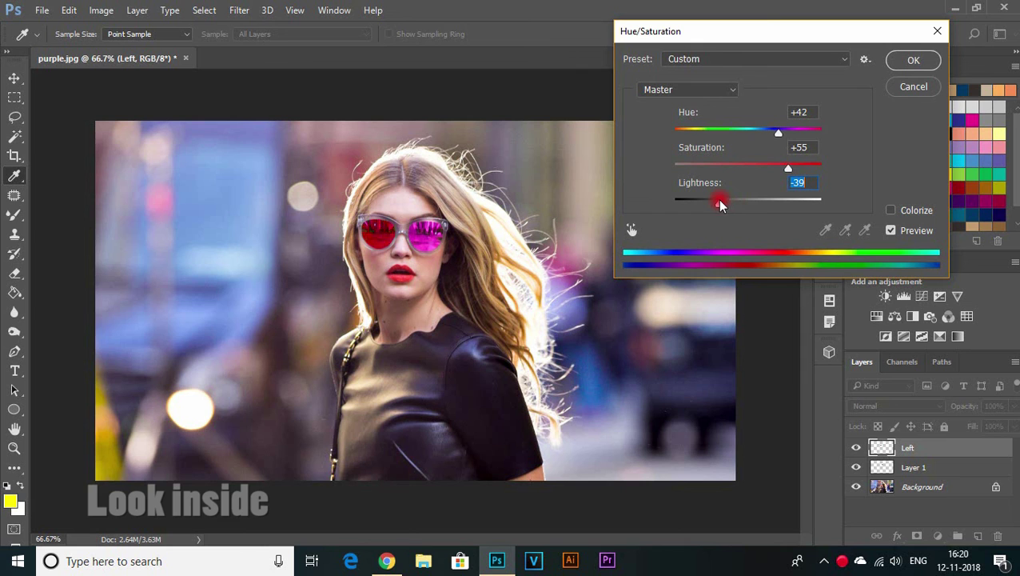
click(906, 62)
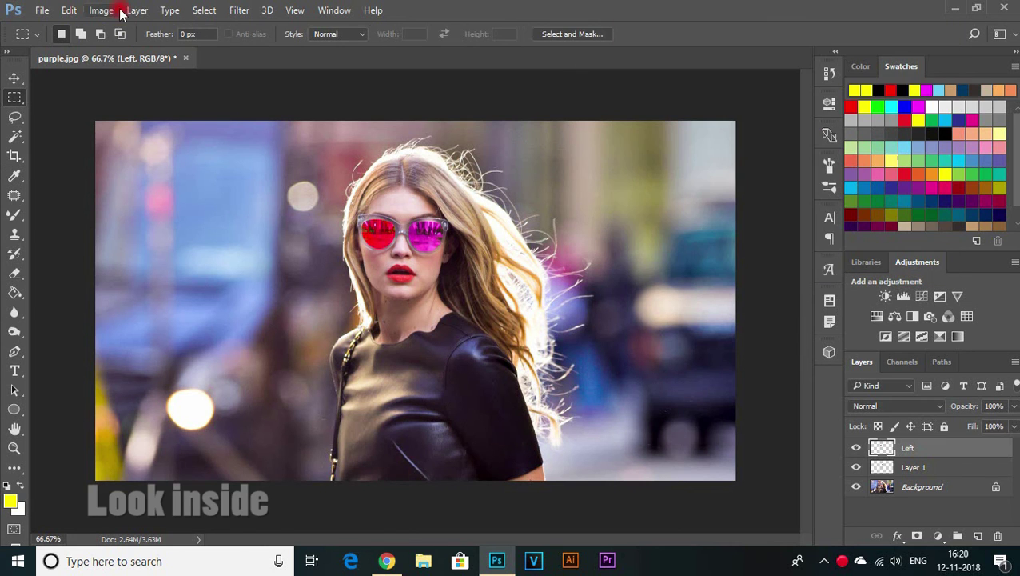
Recolor the Layer 1 lens red with a Hue/Saturation adjustment.
click(914, 467)
click(101, 10)
click(319, 126)
drag(770, 136, 787, 167)
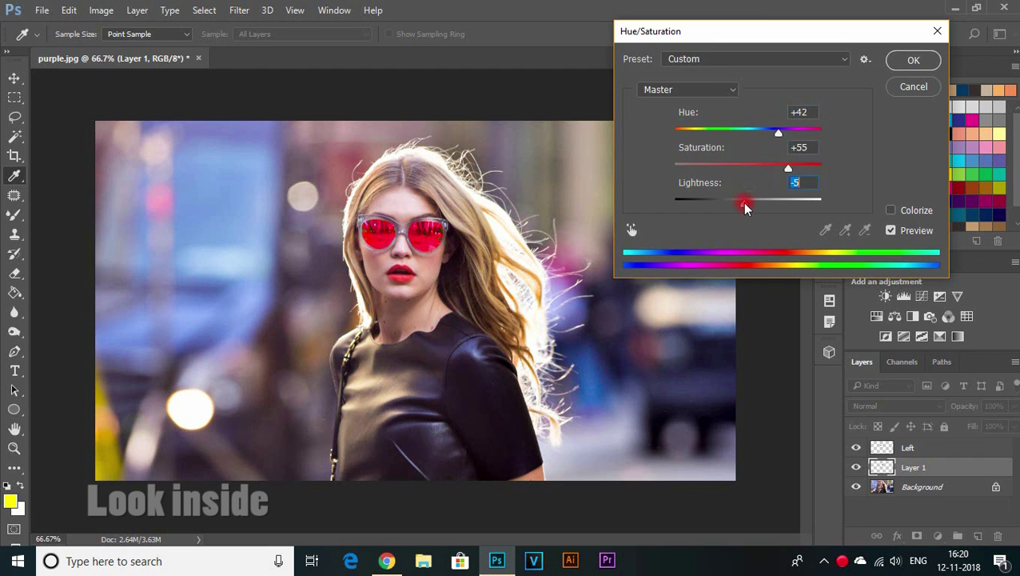
click(913, 60)
Flatten all layers into the background and apply a filter from the Filter menu.
key(m)
key(ctrl+minus)
key(ctrl+minus)
right_click(922, 486)
click(861, 445)
click(240, 10)
click(269, 29)
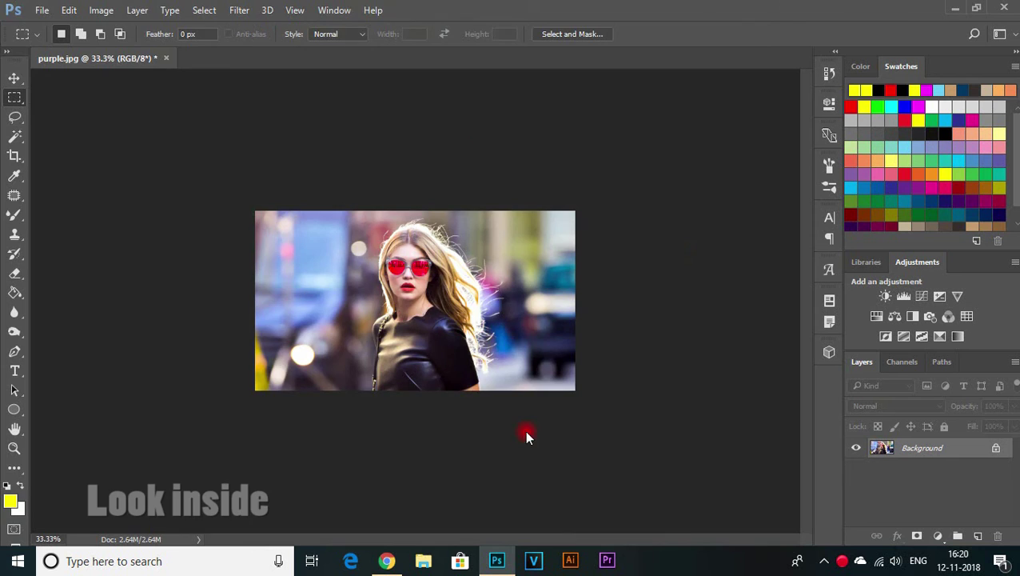
Save the flattened image as red.jpg.
key(ctrl+shift+s)
text(ni)
key(Return)
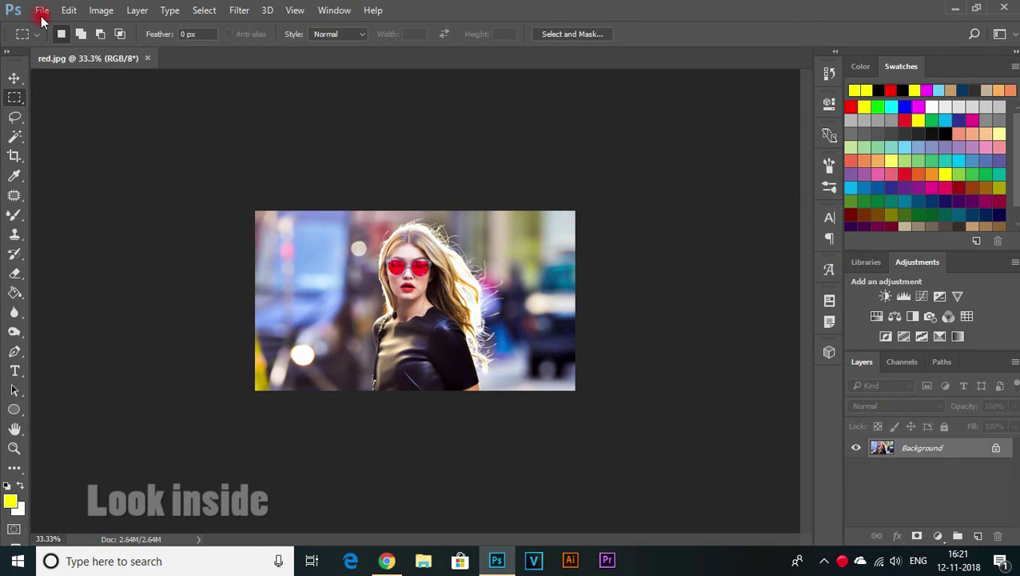